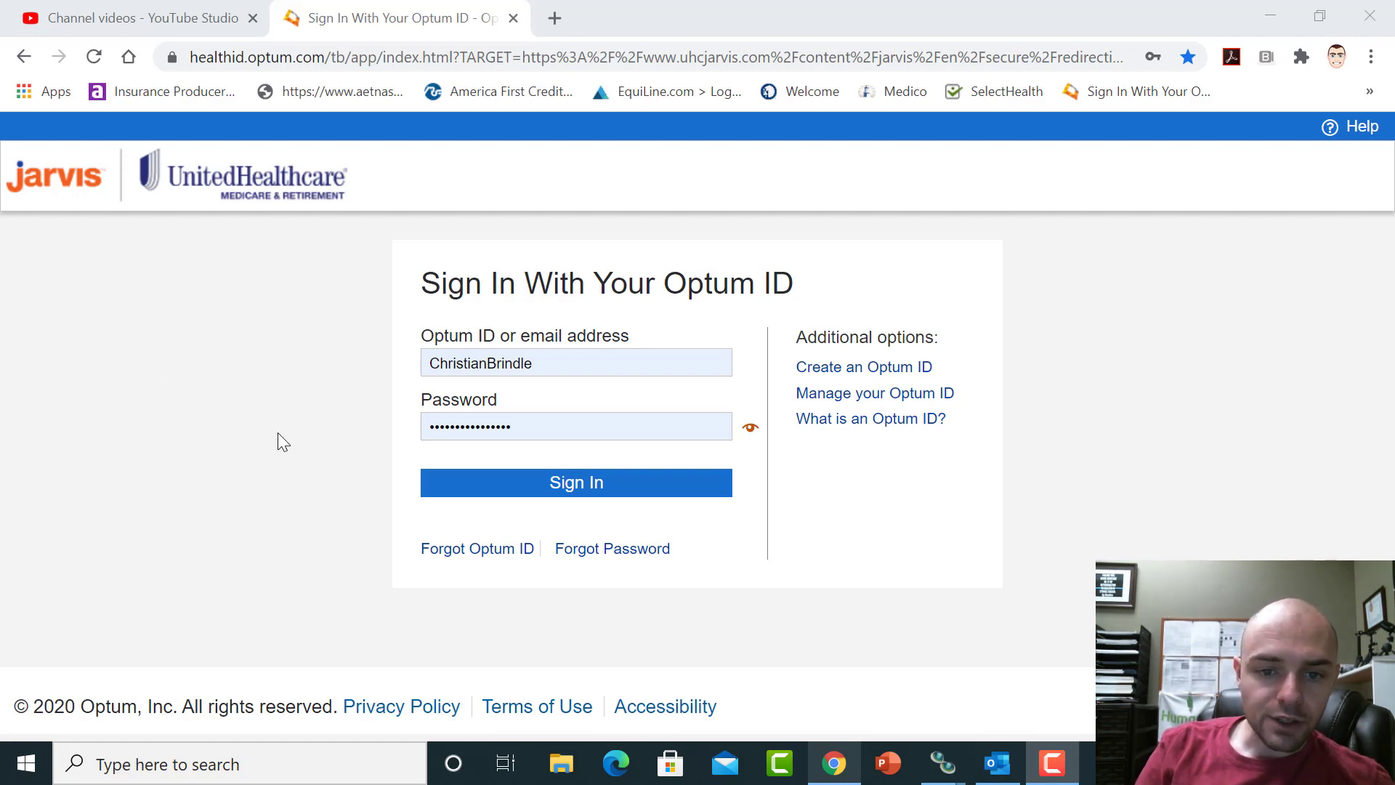
Sign in to Jarvis with the saved Optum ID credentials and open the LEAN enrollment tool
{"action": "left_click", "coordinate": [576, 482]}
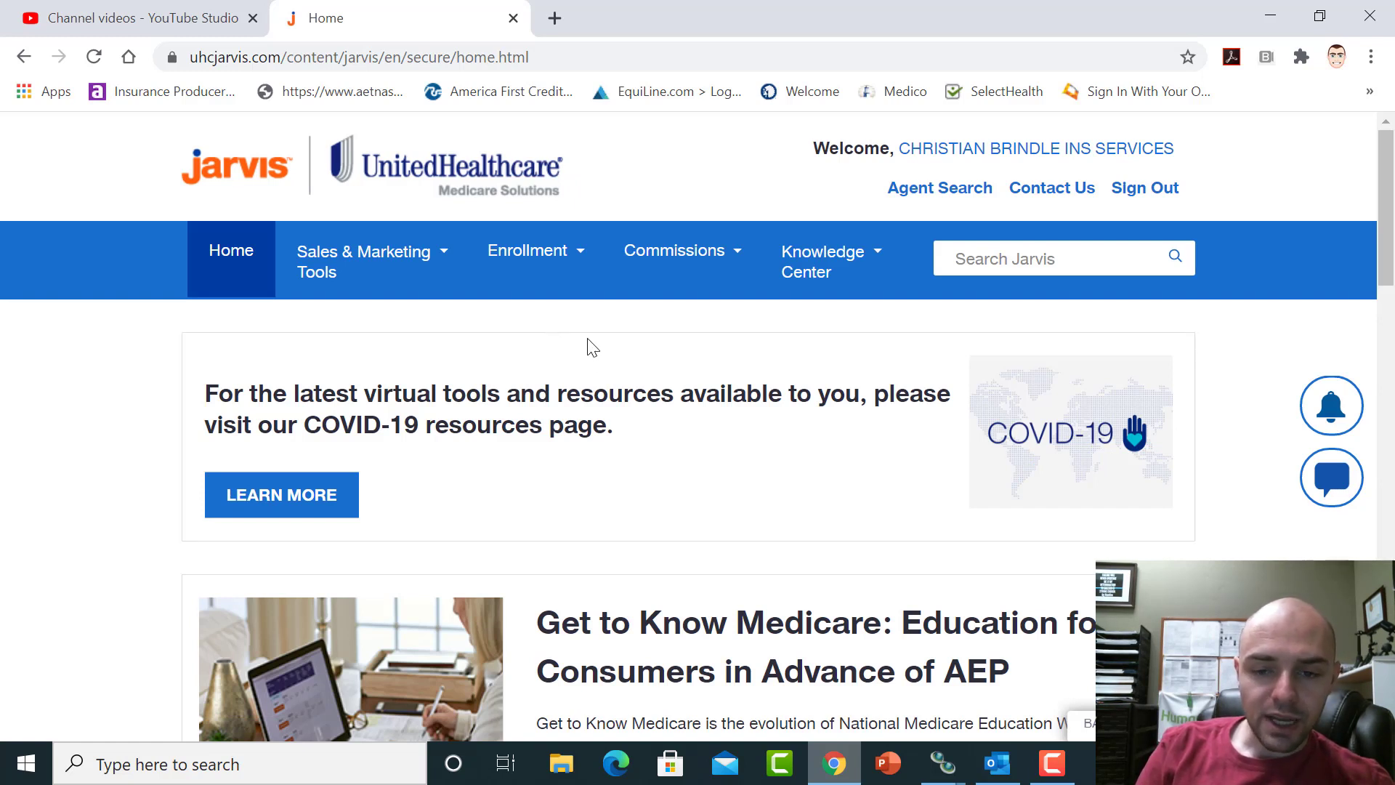
{"action": "mouse_move", "coordinate": [535, 268]}
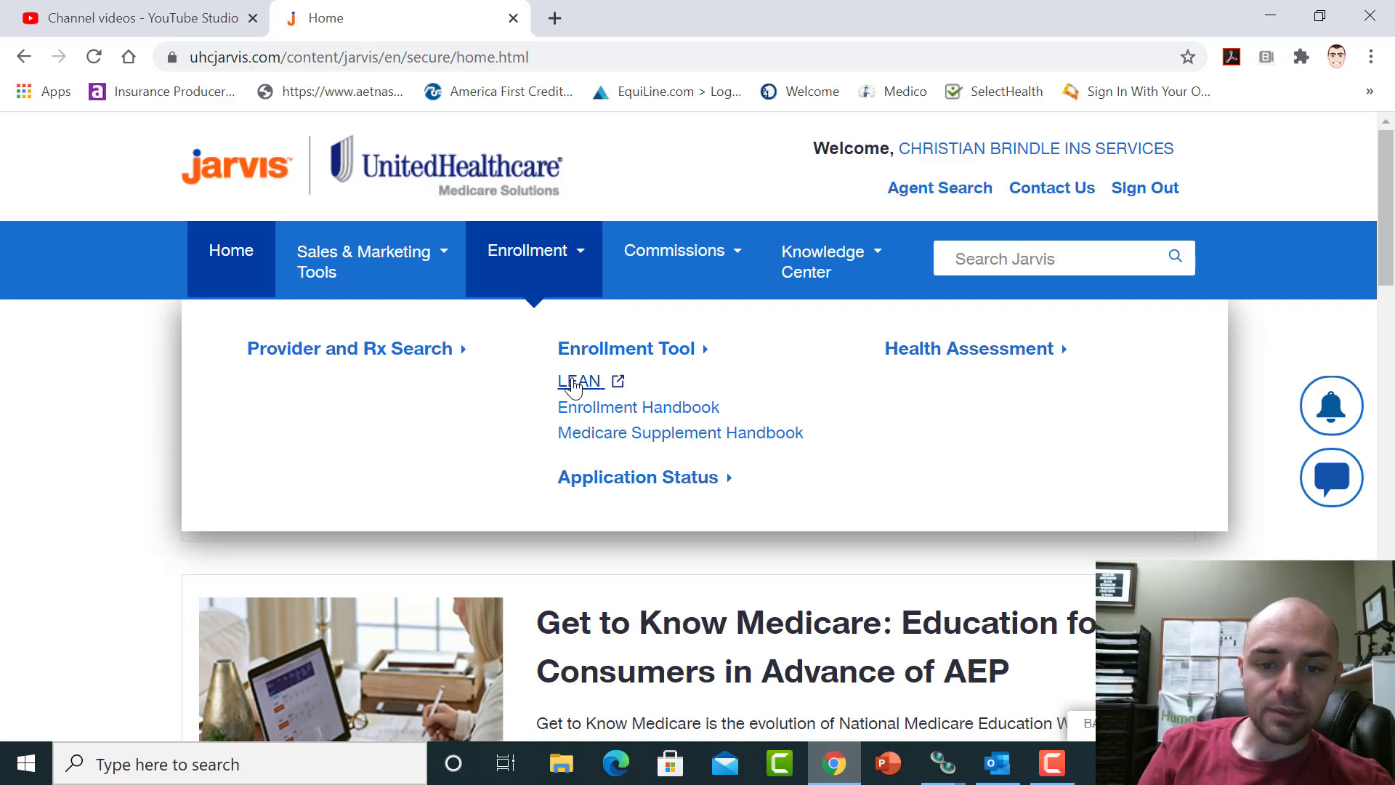
{"action": "left_click", "coordinate": [573, 385]}
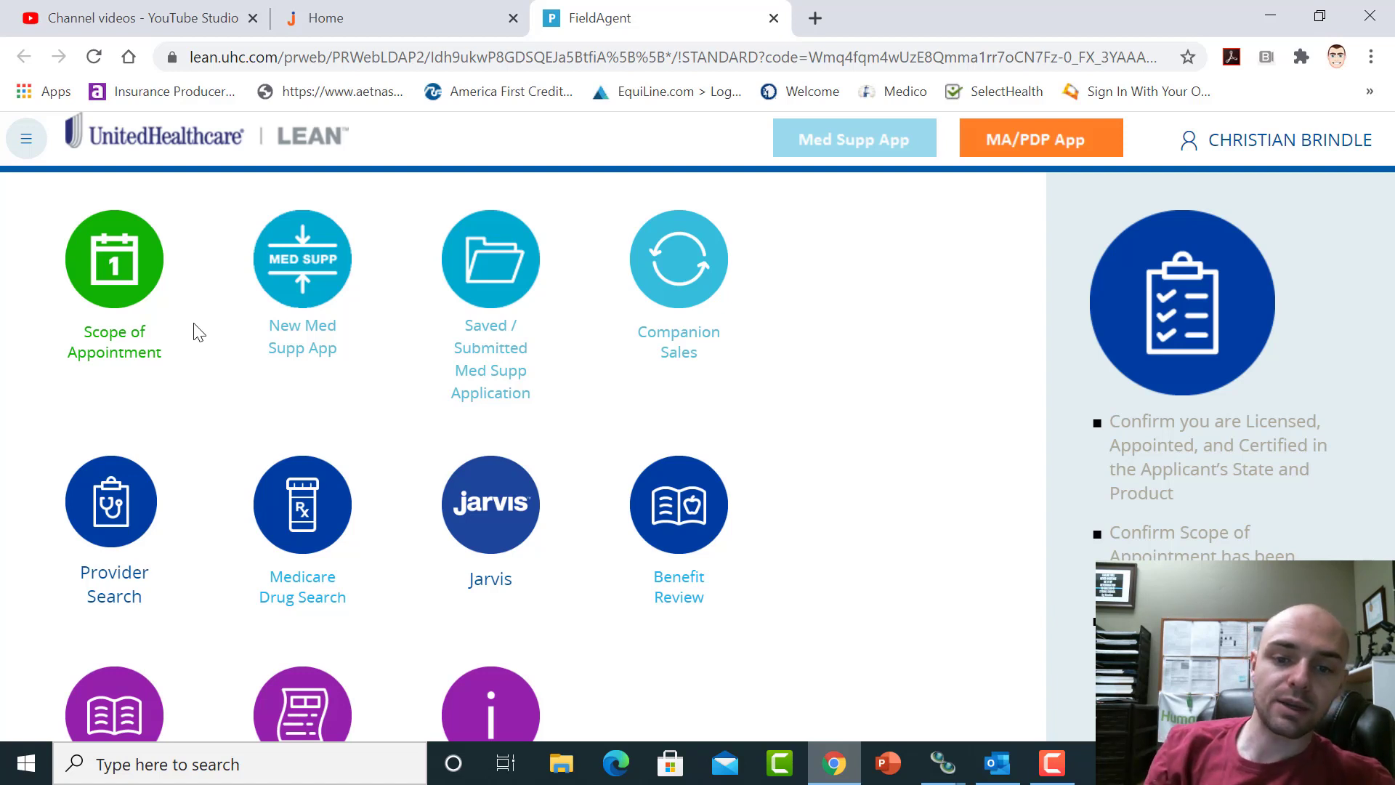
Start an MA/PDP application and enter the applicant's first and last name in the applicant search form
{"action": "left_click", "coordinate": [1026, 141]}
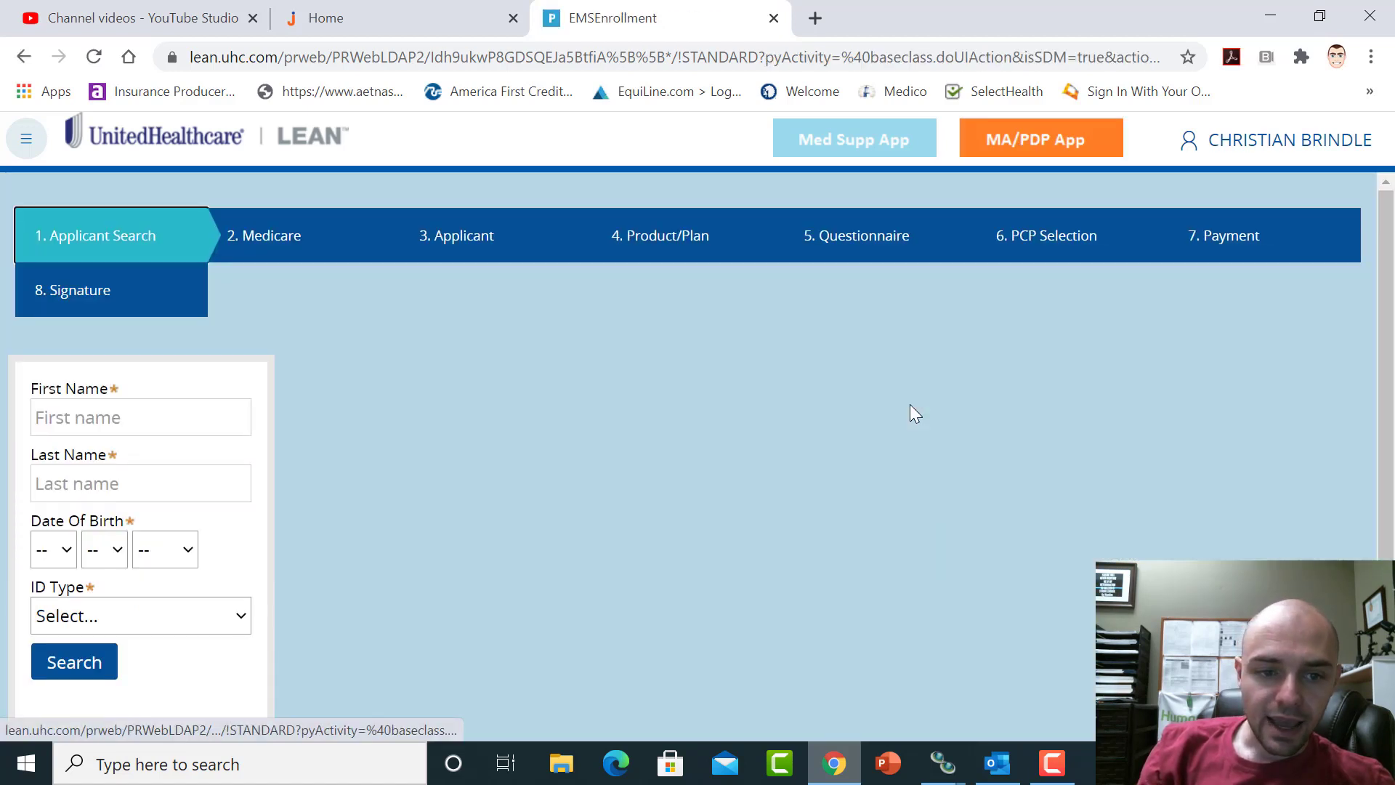
{"action": "scroll", "coordinate": [1391, 370], "scroll_direction": "down", "scroll_amount": 2}
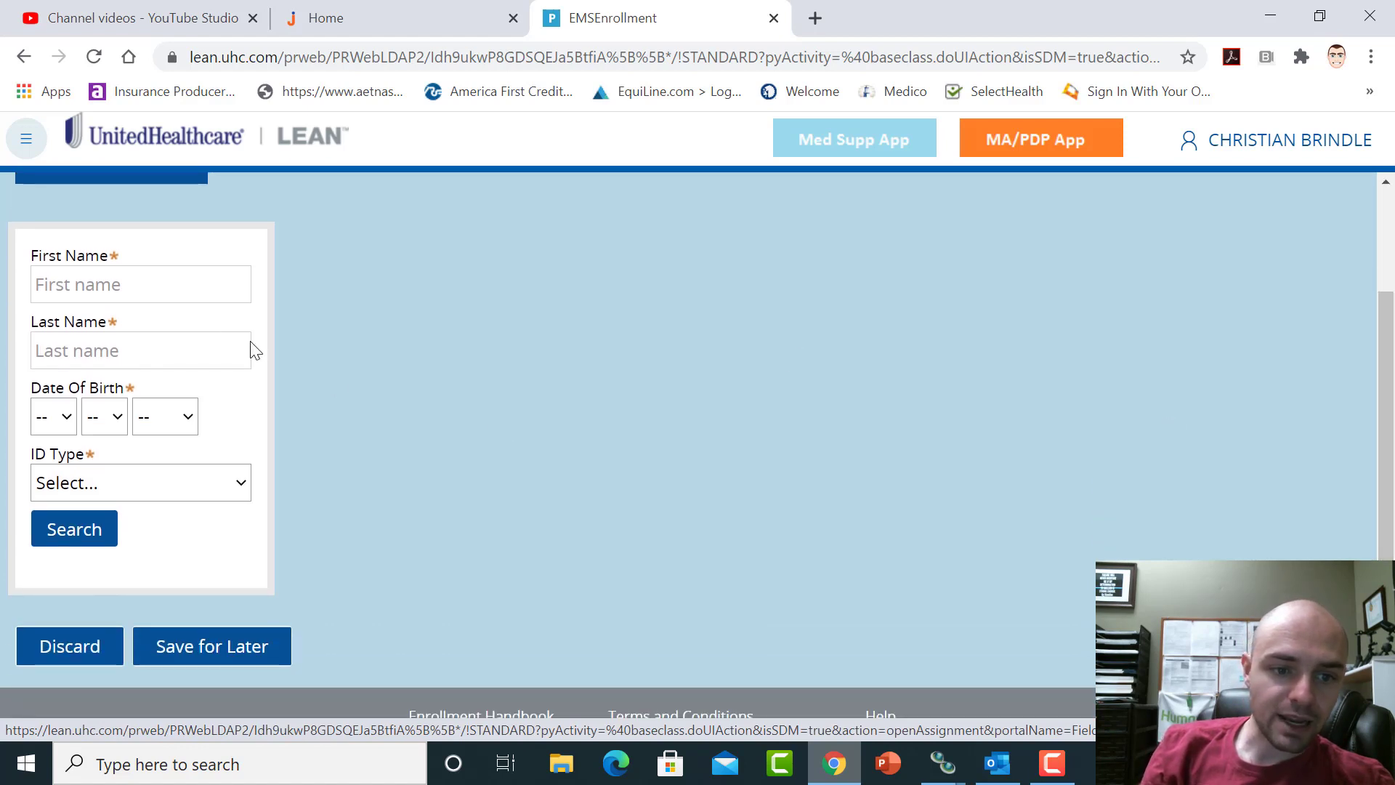
{"action": "left_click", "coordinate": [181, 288]}
{"action": "left_click", "coordinate": [150, 348]}
{"action": "left_click", "coordinate": [103, 354]}
{"action": "type", "text": "bRIND"}
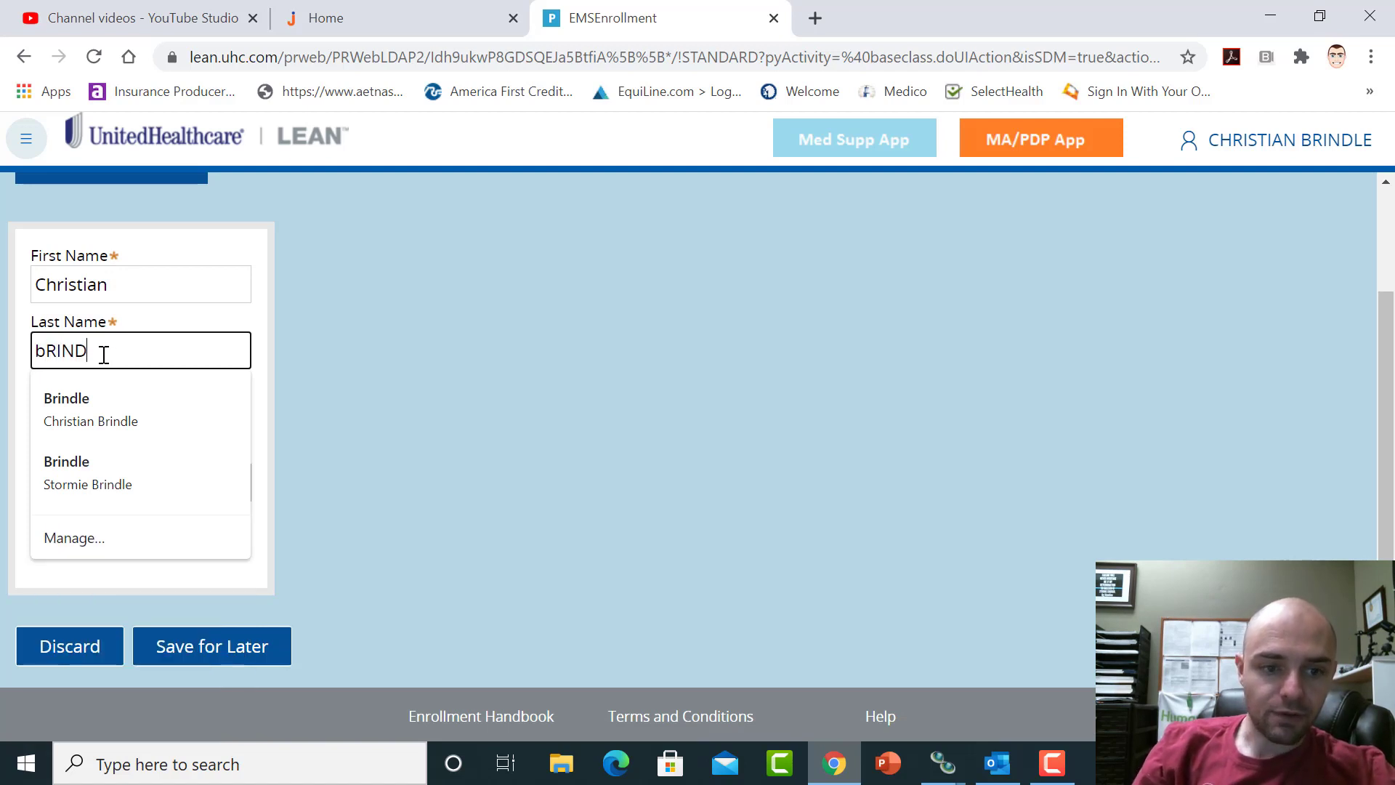
{"action": "left_click", "coordinate": [77, 407]}
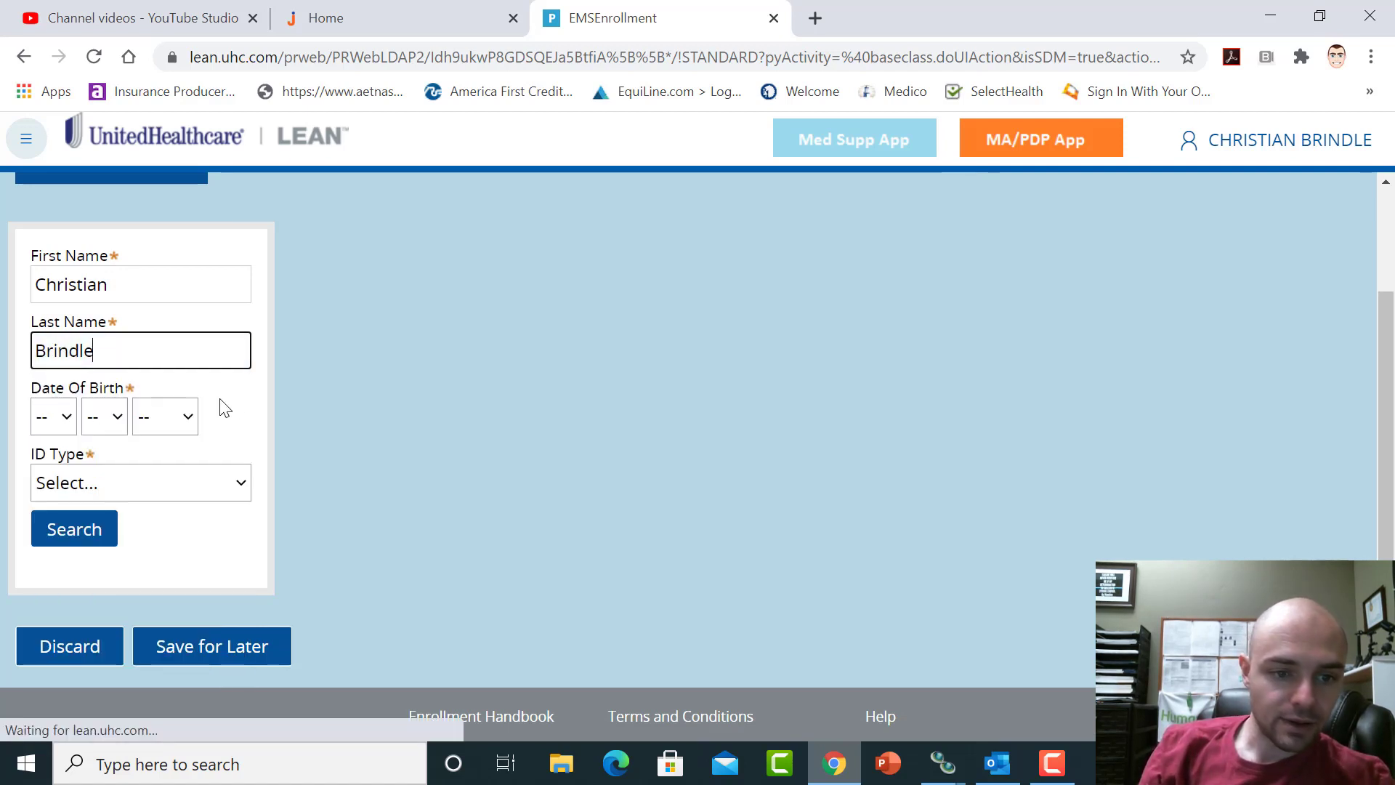
Choose the month, day and year of the applicant's date of birth in the search form
{"action": "left_click", "coordinate": [62, 420]}
{"action": "left_click", "coordinate": [53, 284]}
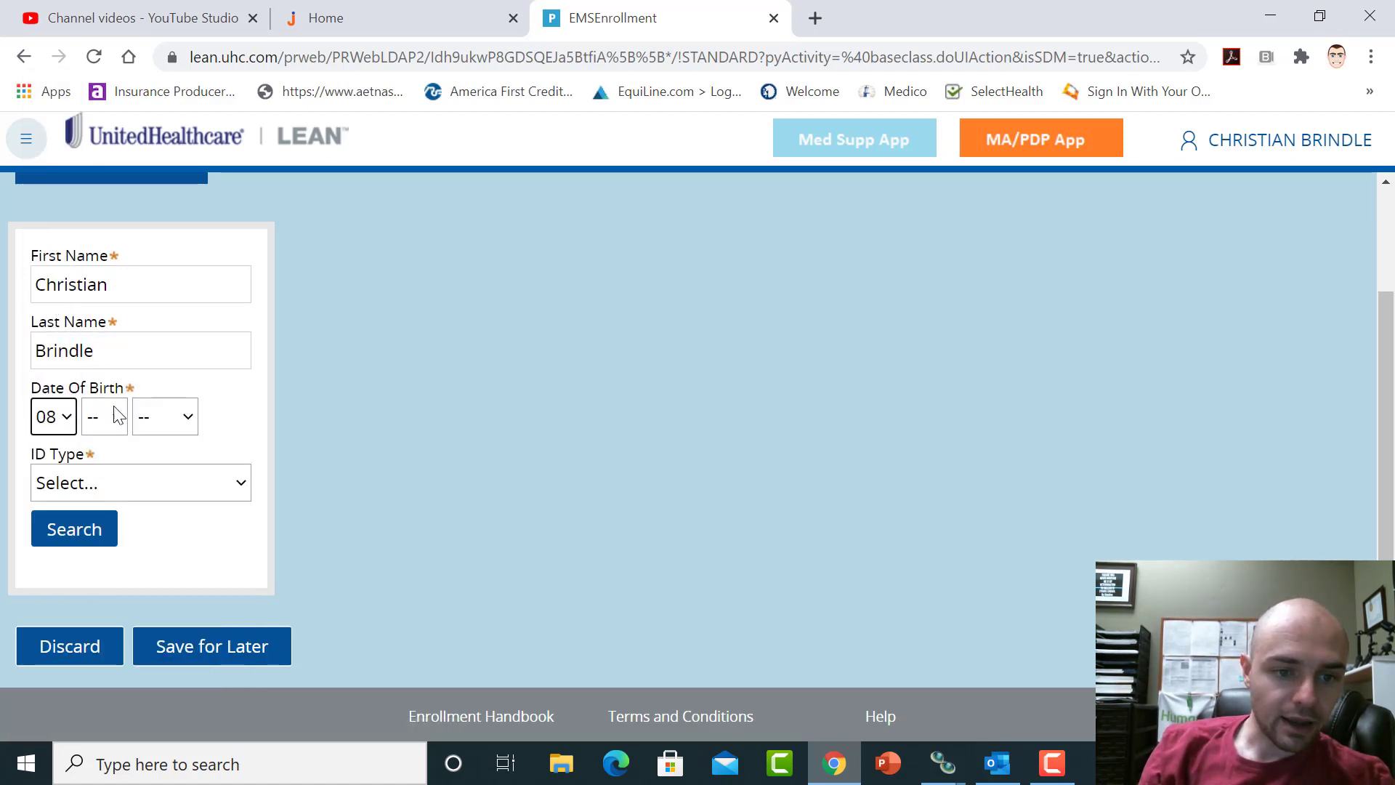
{"action": "left_click", "coordinate": [116, 413]}
{"action": "left_click", "coordinate": [100, 334]}
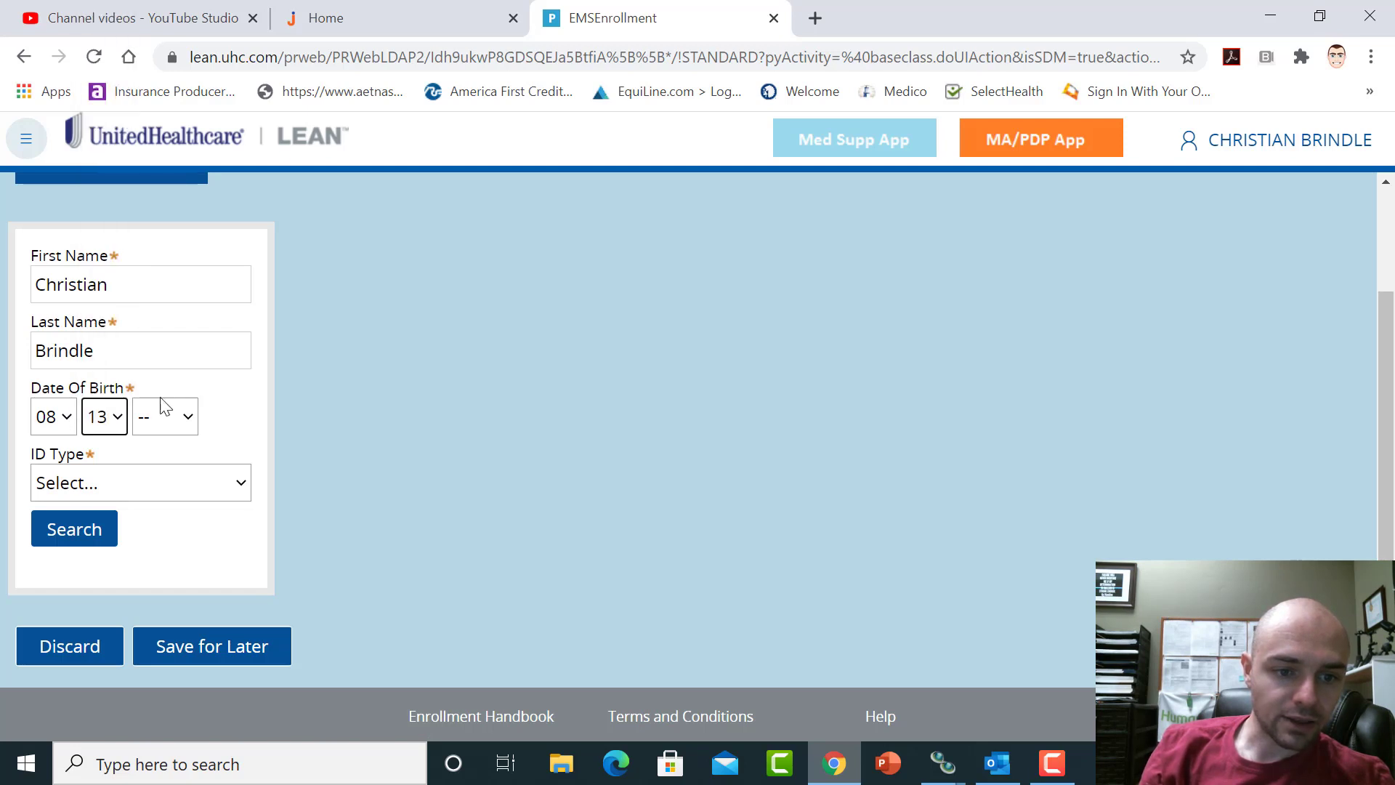
{"action": "left_click", "coordinate": [165, 418]}
{"action": "left_click_drag", "start_coordinate": [184, 42], "coordinate": [202, 295]}
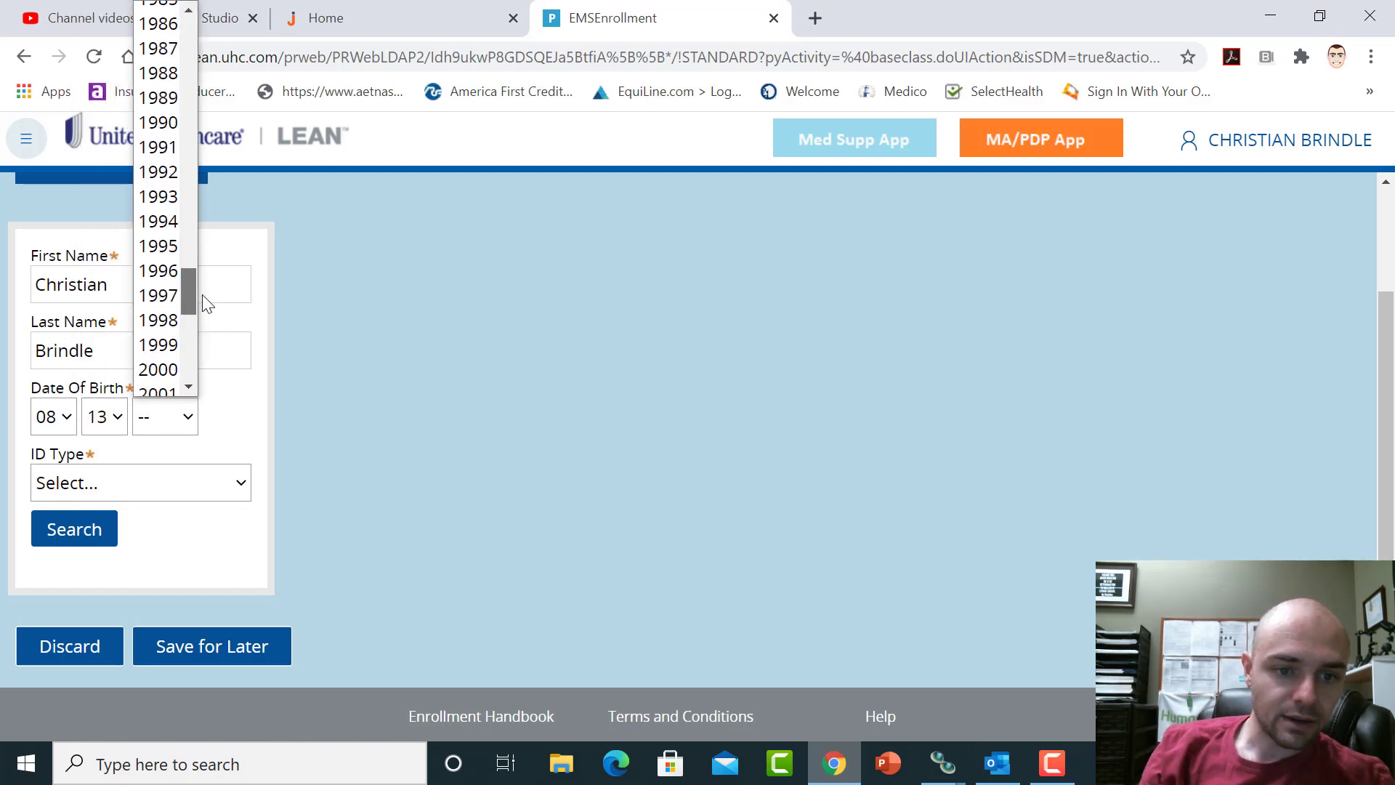
{"action": "left_click", "coordinate": [161, 351]}
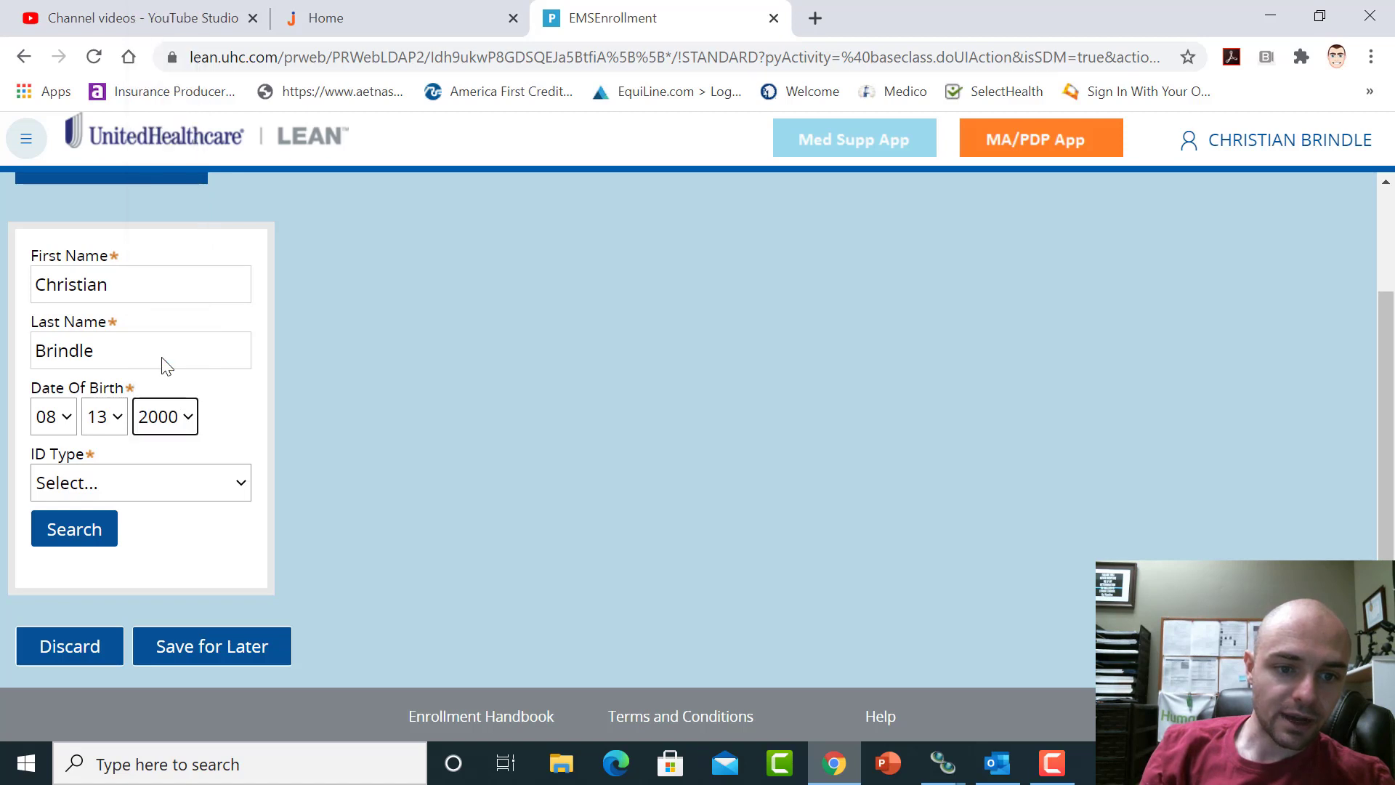
{"action": "left_click", "coordinate": [181, 418]}
{"action": "left_click_drag", "start_coordinate": [190, 284], "coordinate": [189, 149]}
{"action": "left_click", "coordinate": [161, 296]}
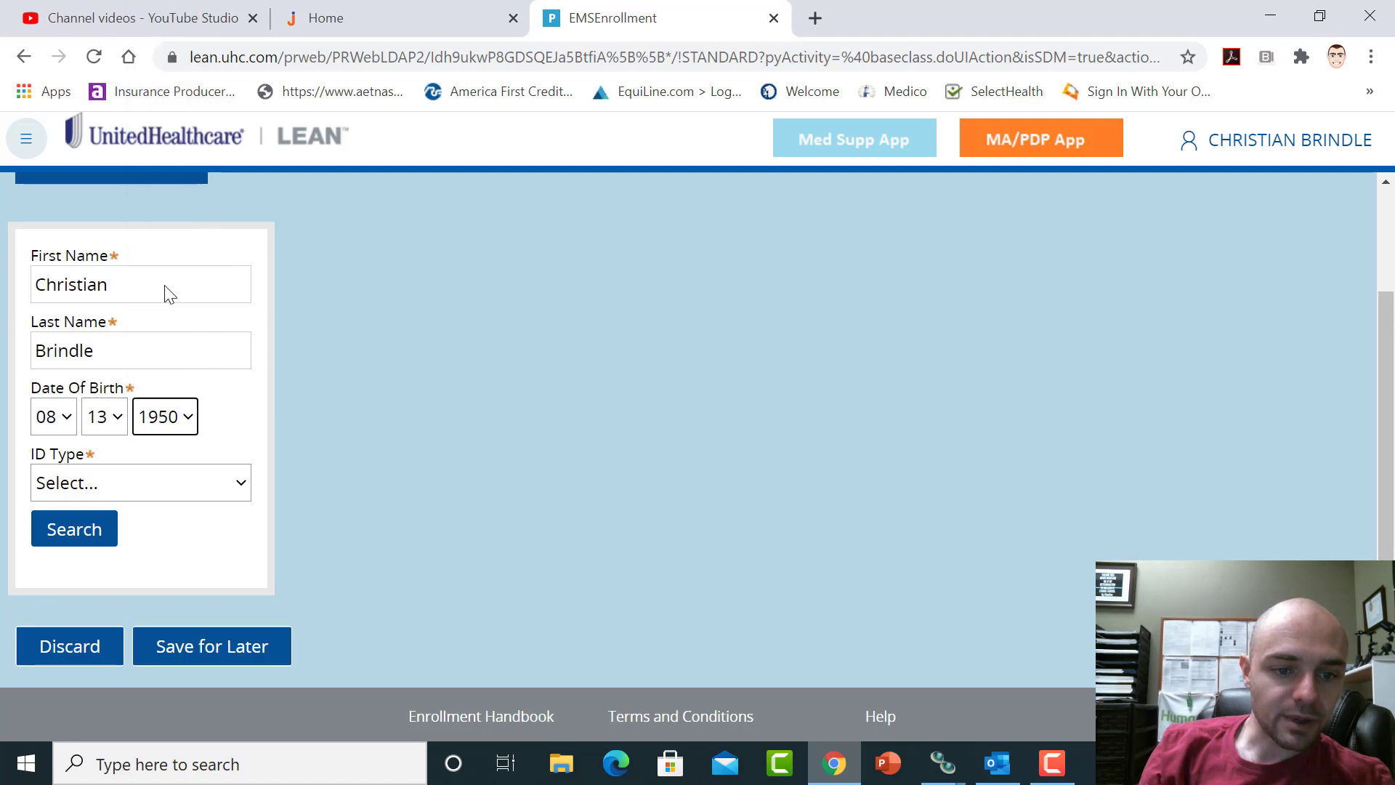
Set the applicant's ID type to Medicare Number (MBI), leaving the number itself empty
{"action": "left_click", "coordinate": [208, 491]}
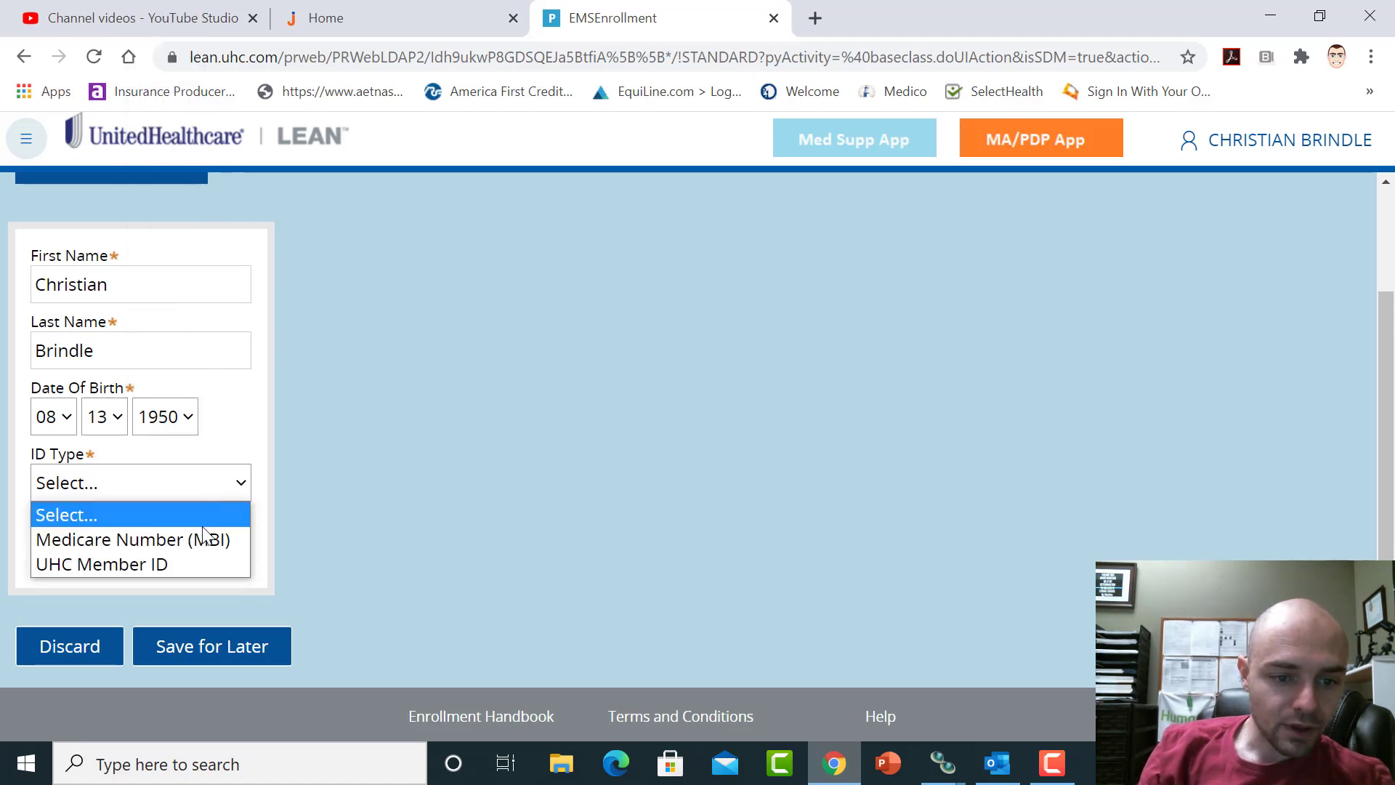
{"action": "left_click", "coordinate": [189, 539]}
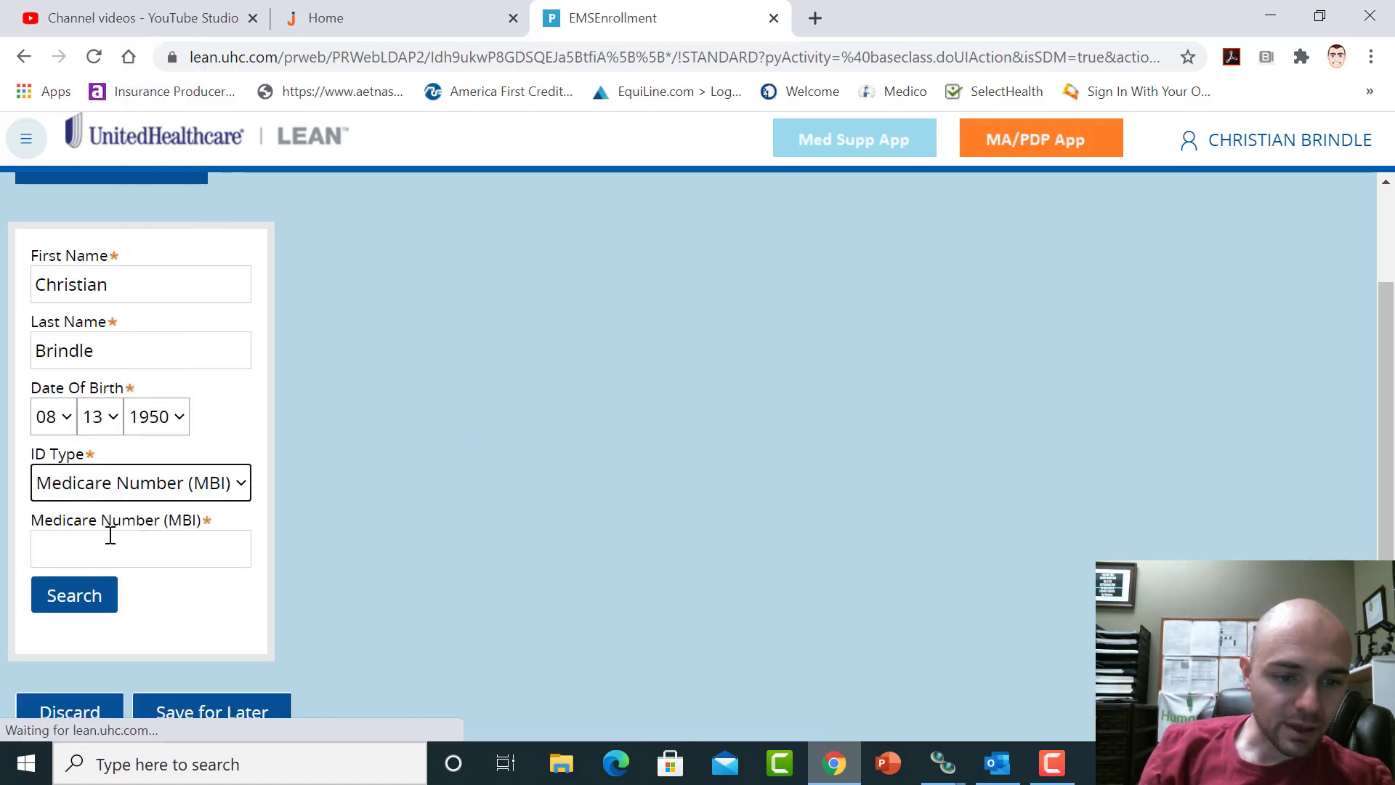
{"action": "left_click", "coordinate": [169, 554]}
{"action": "left_click", "coordinate": [530, 481]}
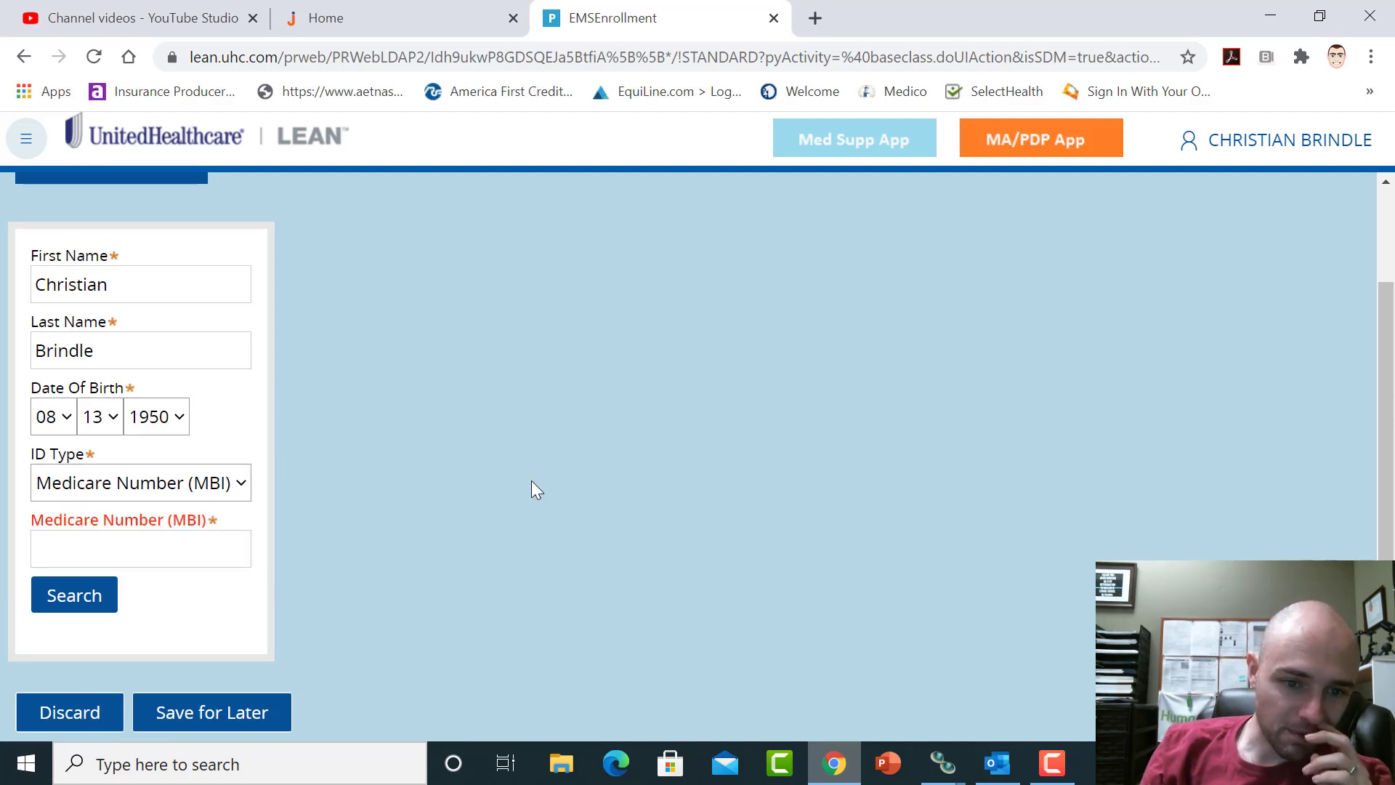
{"action": "left_click_drag", "start_coordinate": [1388, 448], "coordinate": [1393, 357]}
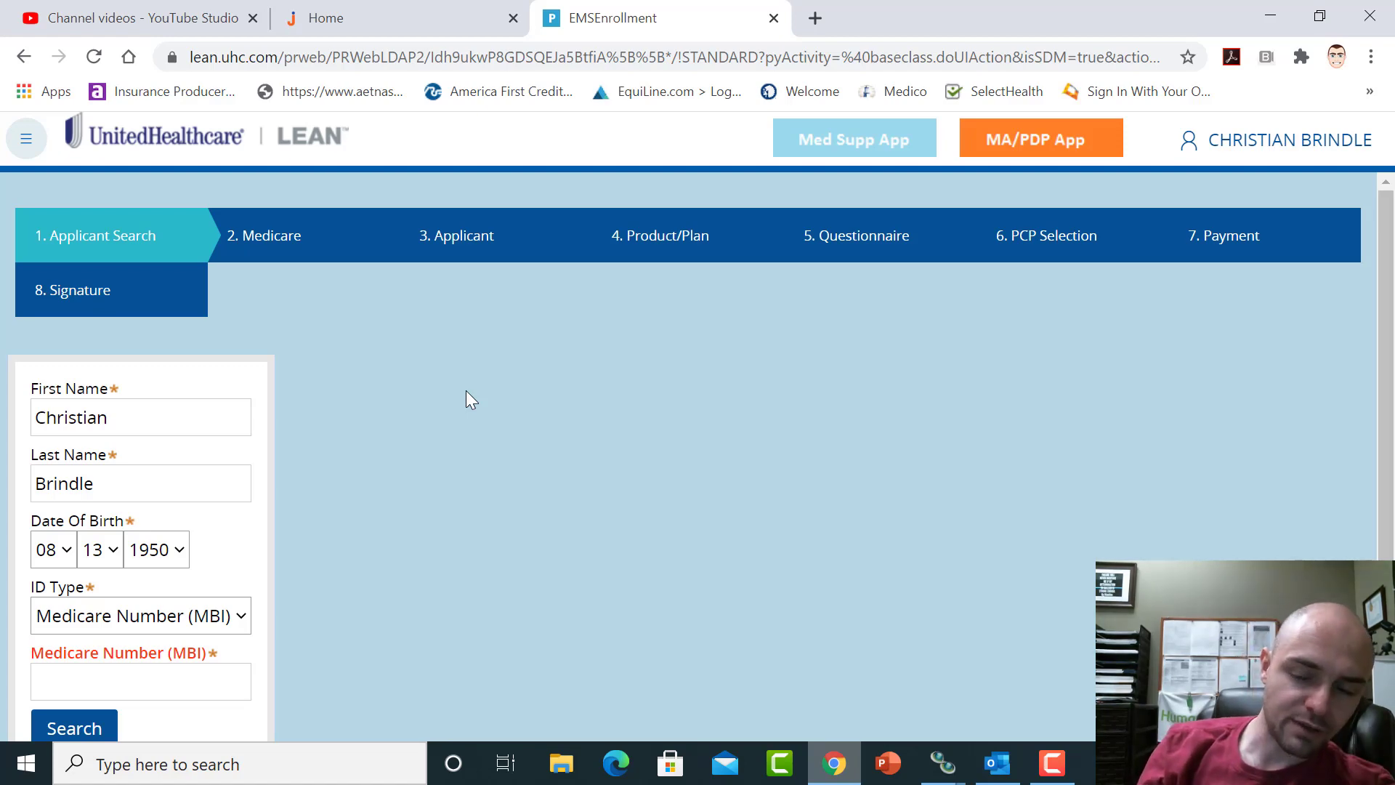
{"action": "scroll", "coordinate": [1392, 298], "scroll_direction": "down", "scroll_amount": 3}
{"action": "scroll", "coordinate": [1392, 298], "scroll_direction": "up", "scroll_amount": 3}
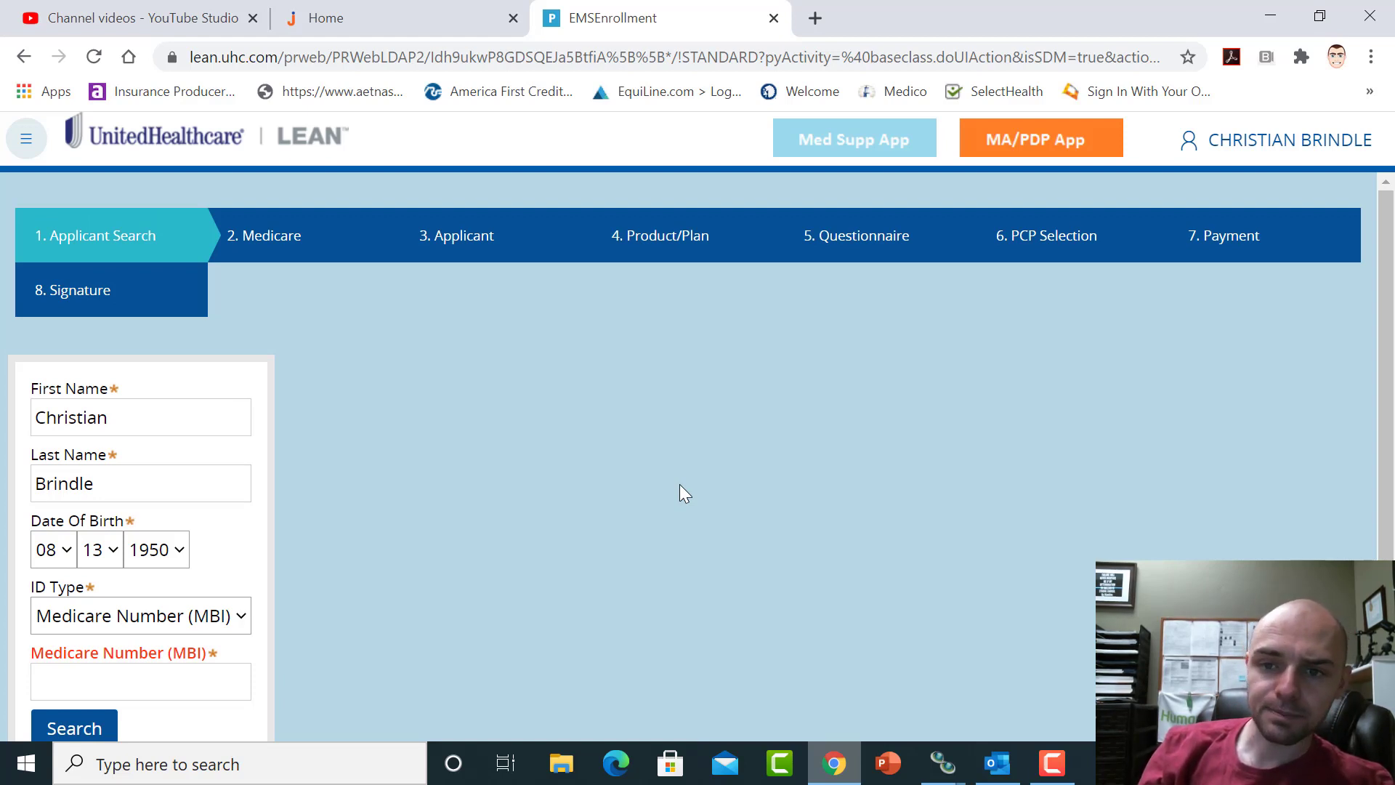
Open the bookmarked Humana logon page, sign in with the saved credentials and dismiss the Portal Selection dialog in Vantage
{"action": "left_click", "coordinate": [1370, 92]}
{"action": "left_click", "coordinate": [1065, 148]}
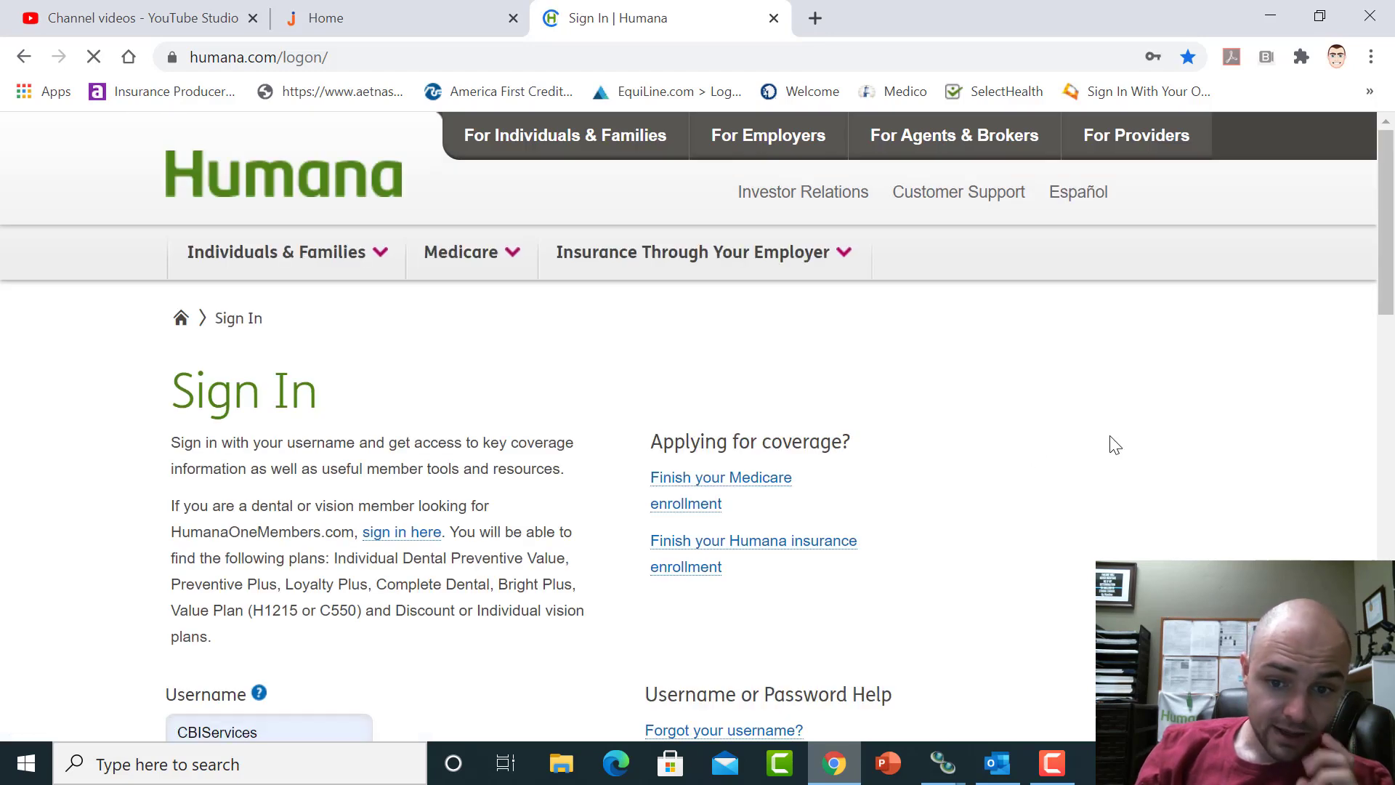
{"action": "scroll", "coordinate": [1393, 252], "scroll_direction": "down", "scroll_amount": 5}
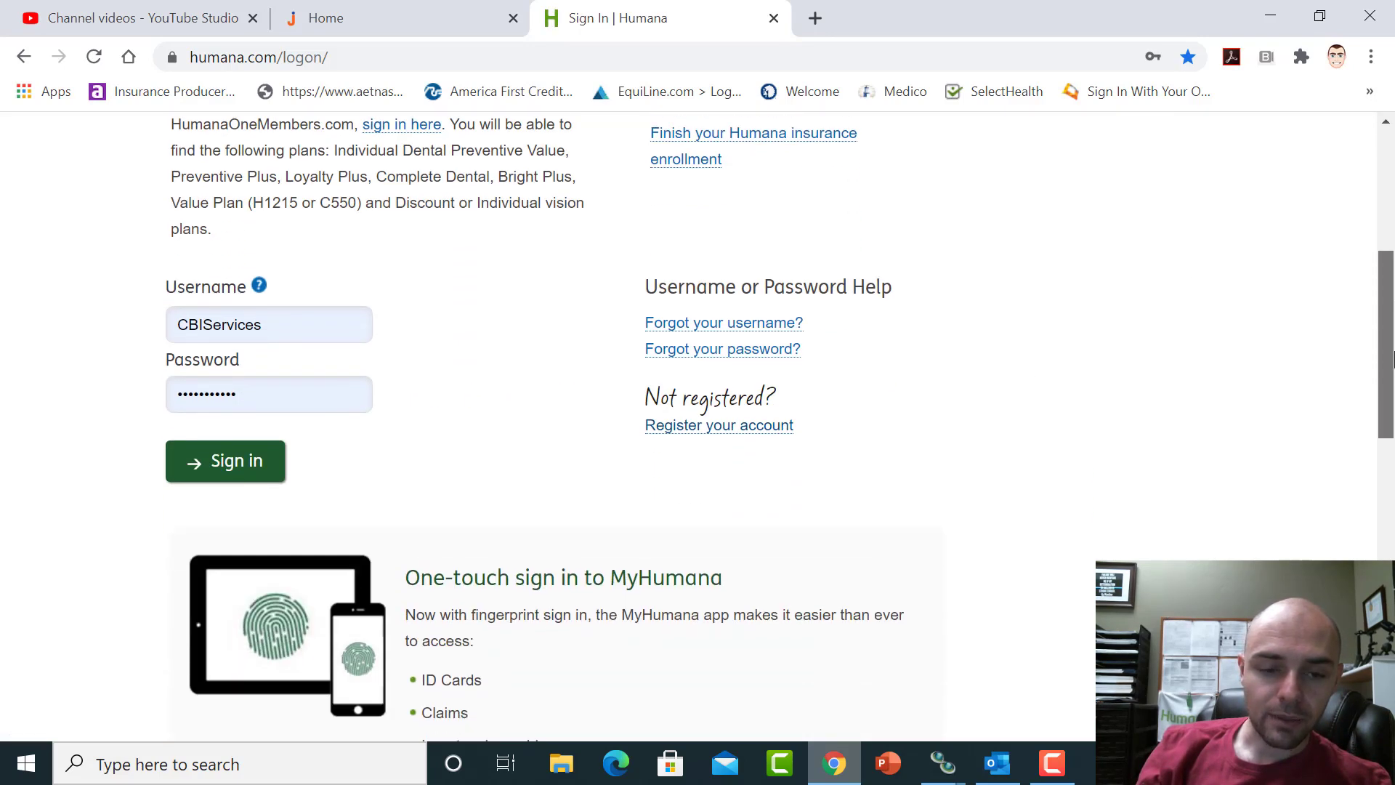
{"action": "left_click", "coordinate": [223, 449]}
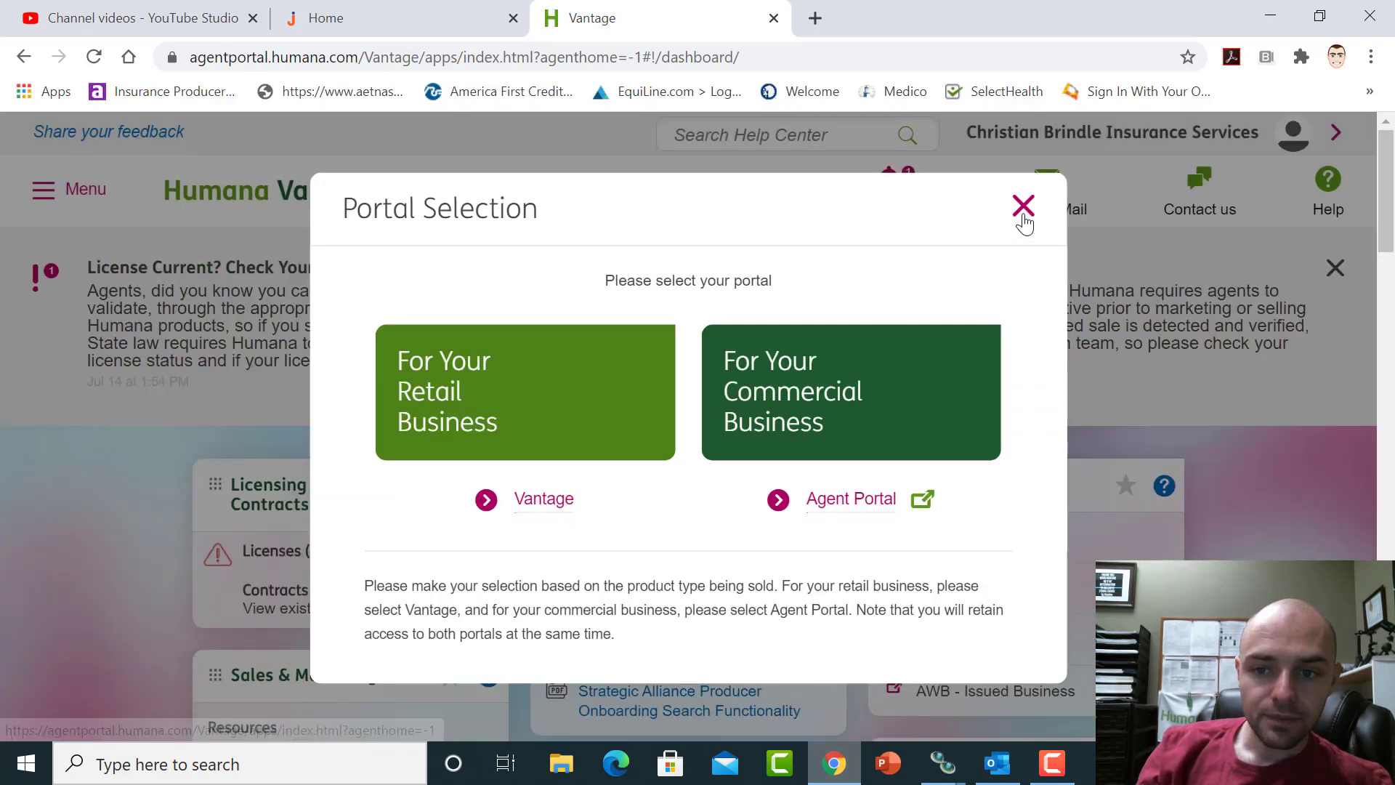
{"action": "left_click", "coordinate": [1023, 207]}
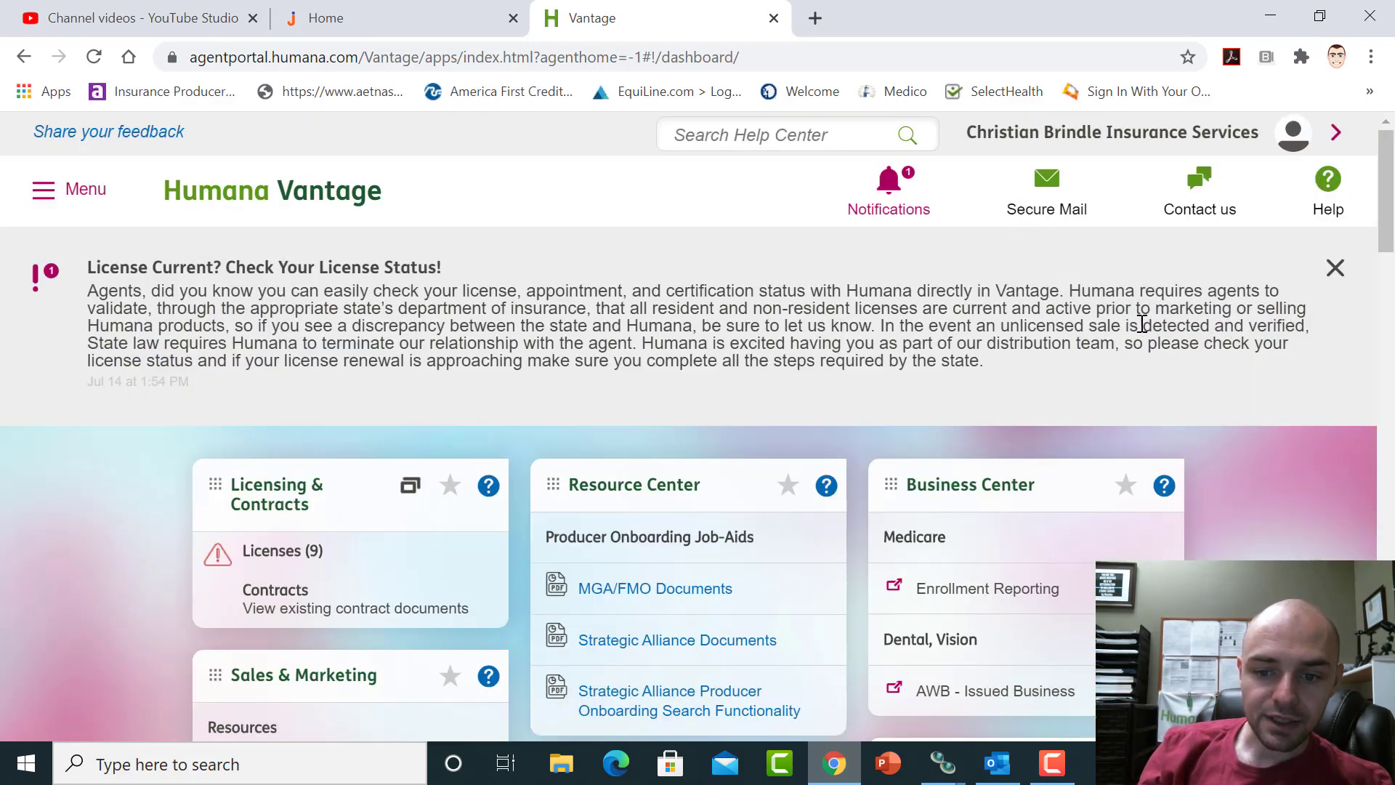
Enter the Enrollment Hub from Vantage's Quote & Enroll section, cancel the session request and try to sign in with the saved credentials
{"action": "left_click_drag", "start_coordinate": [1393, 216], "coordinate": [1393, 425]}
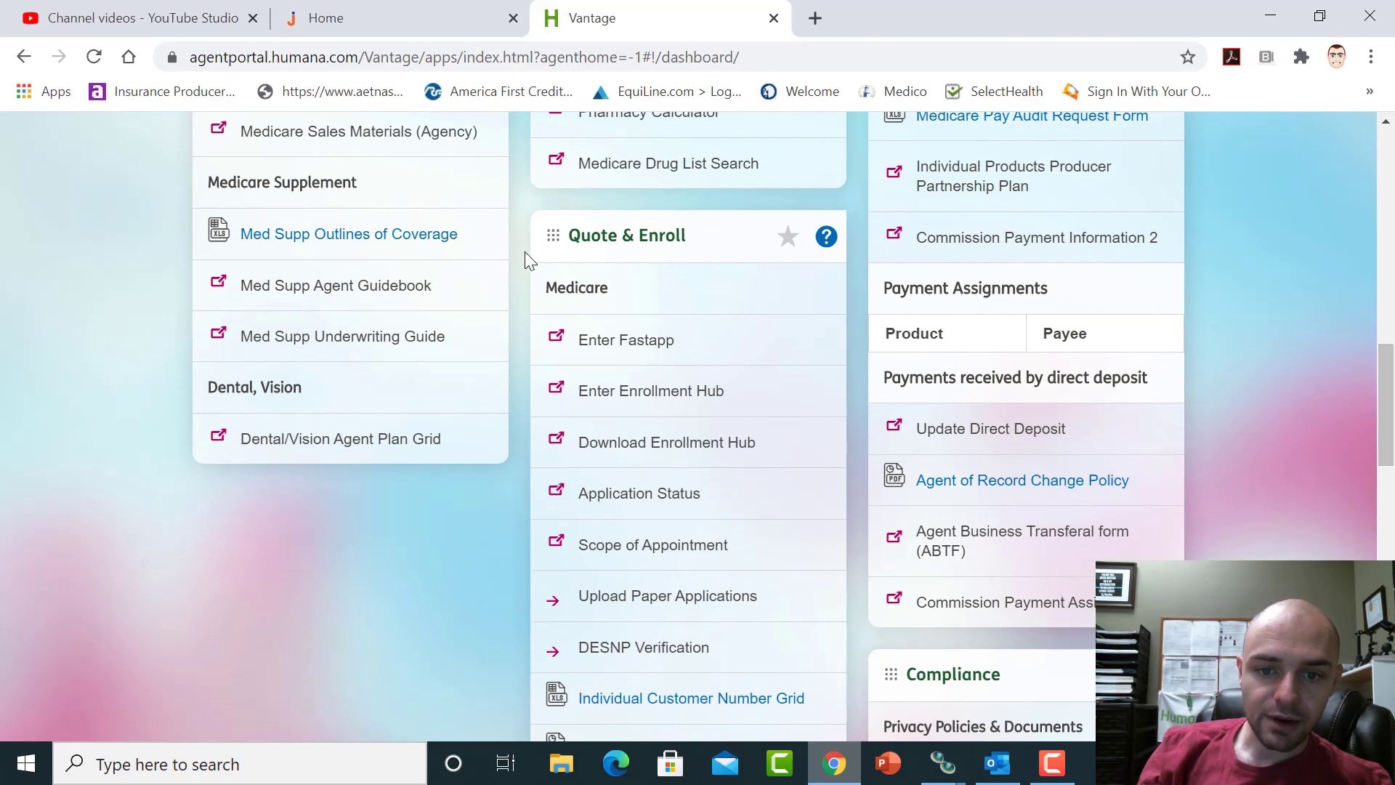
{"action": "left_click", "coordinate": [646, 392]}
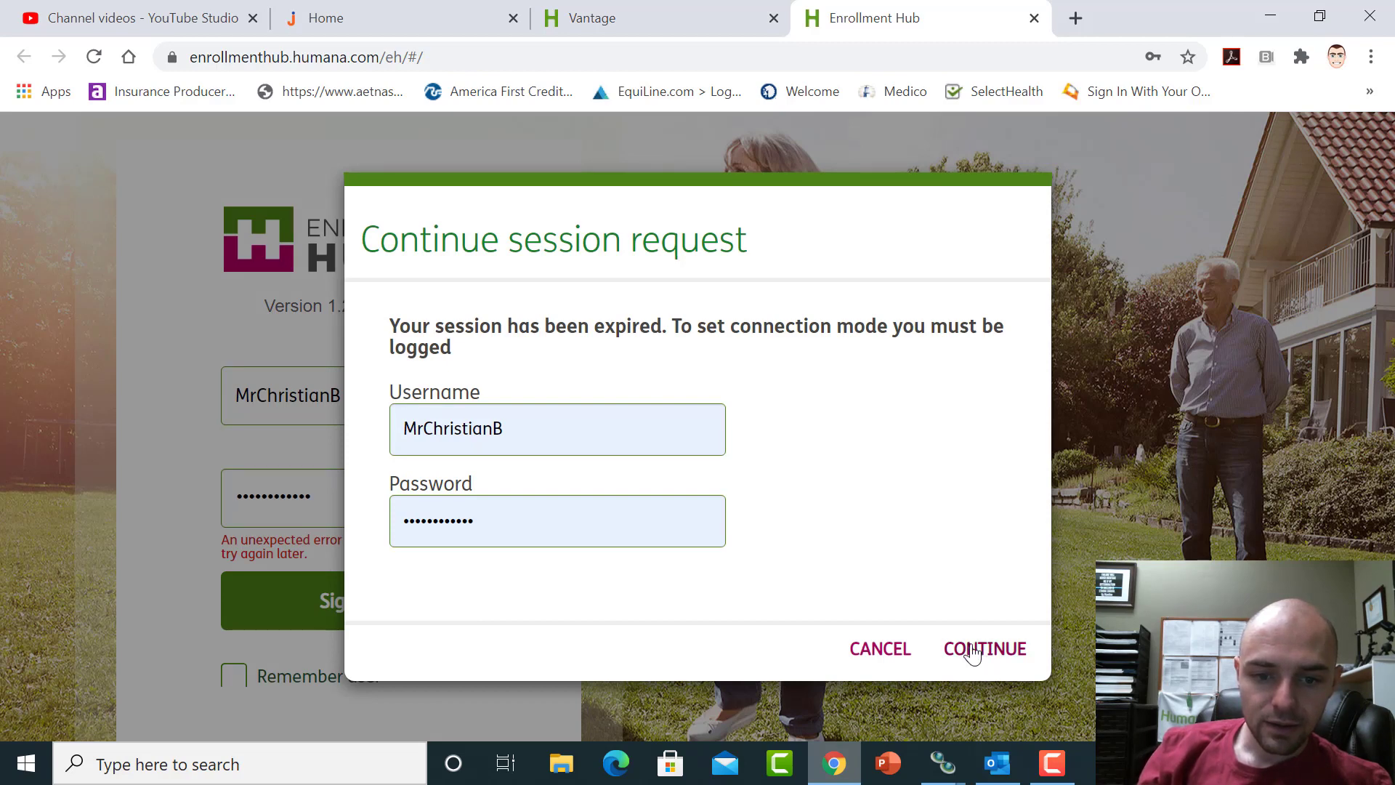
{"action": "left_click", "coordinate": [644, 535]}
{"action": "left_click", "coordinate": [654, 599]}
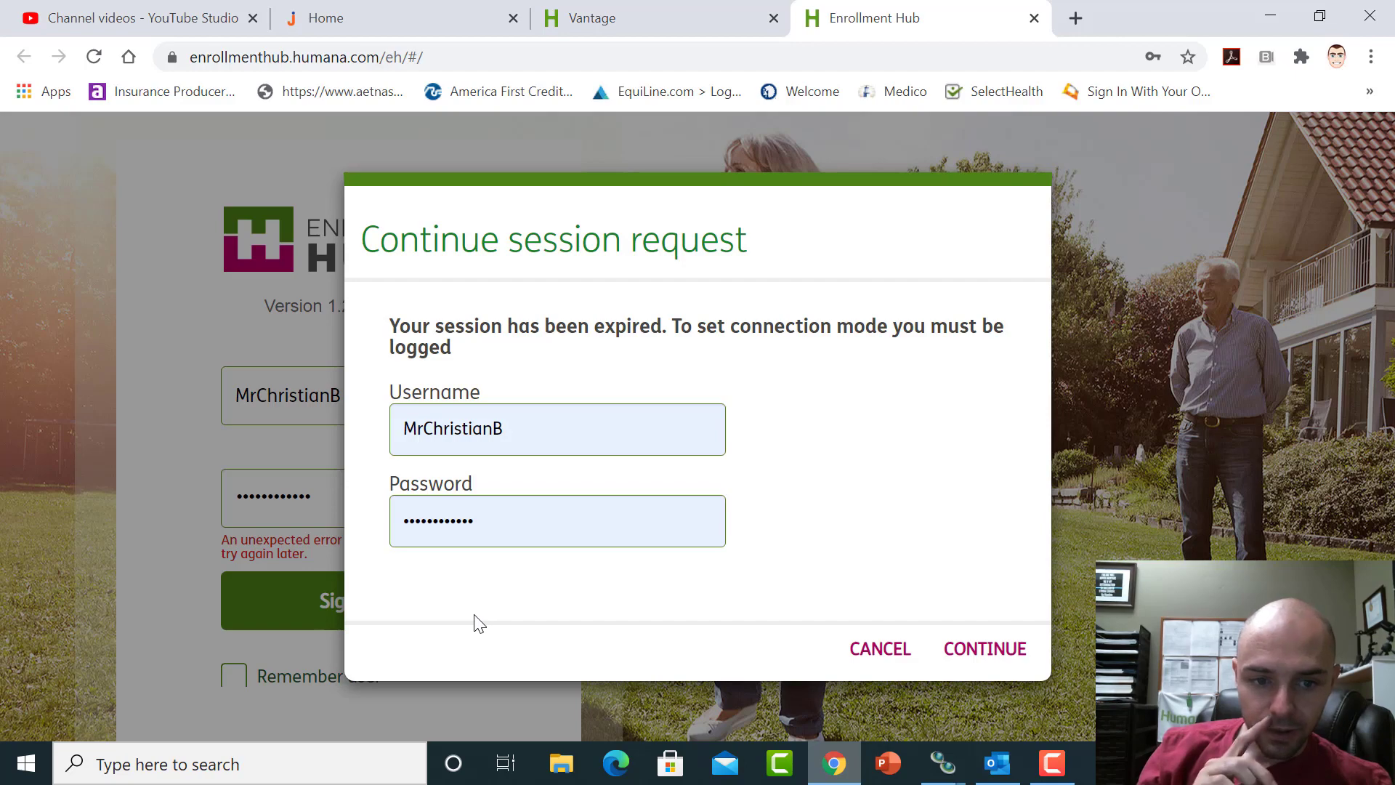
{"action": "left_click", "coordinate": [877, 654]}
{"action": "left_click", "coordinate": [352, 604]}
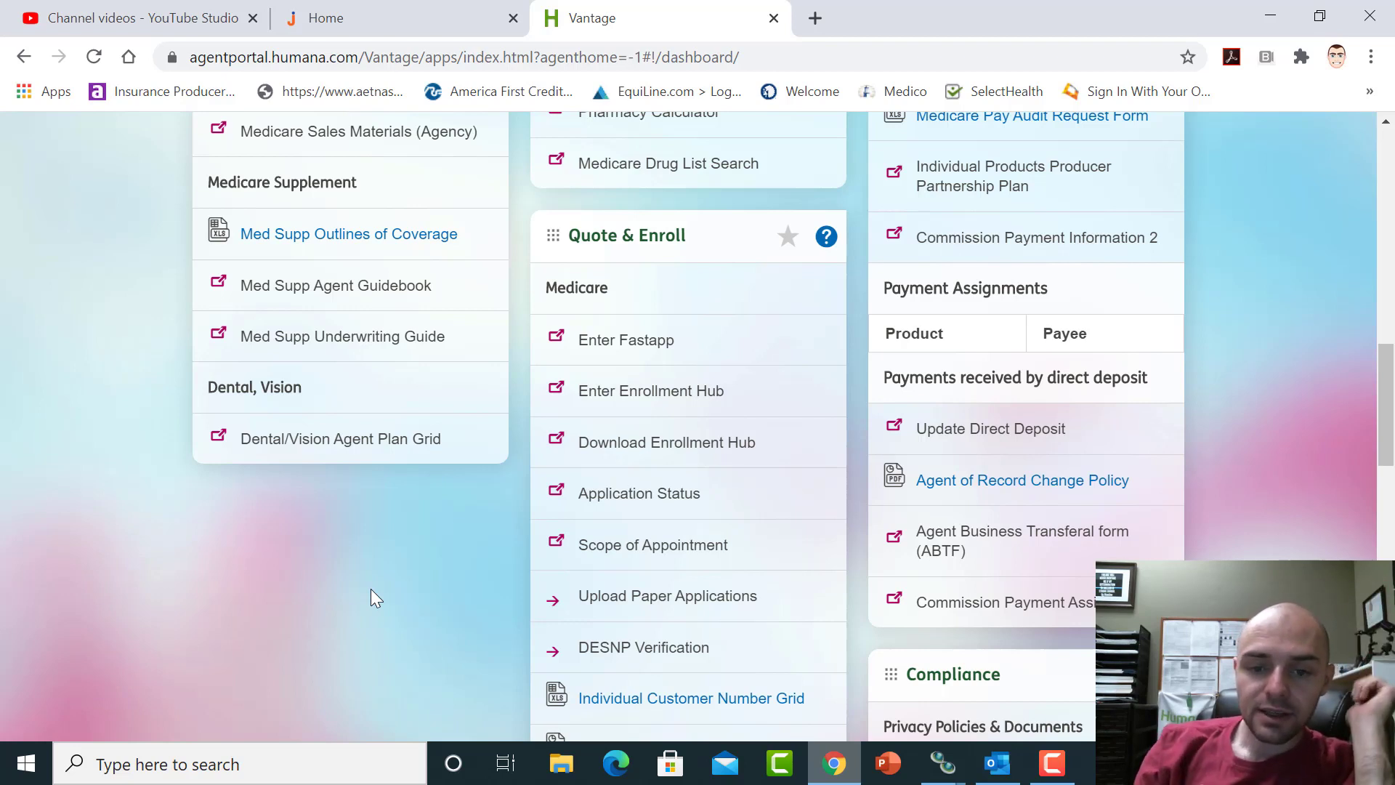
{"action": "mouse_move", "coordinate": [1378, 441]}
{"action": "left_mouse_down"}
{"action": "mouse_move", "coordinate": [1388, 356]}
{"action": "mouse_move", "coordinate": [1392, 446]}
{"action": "left_mouse_up"}
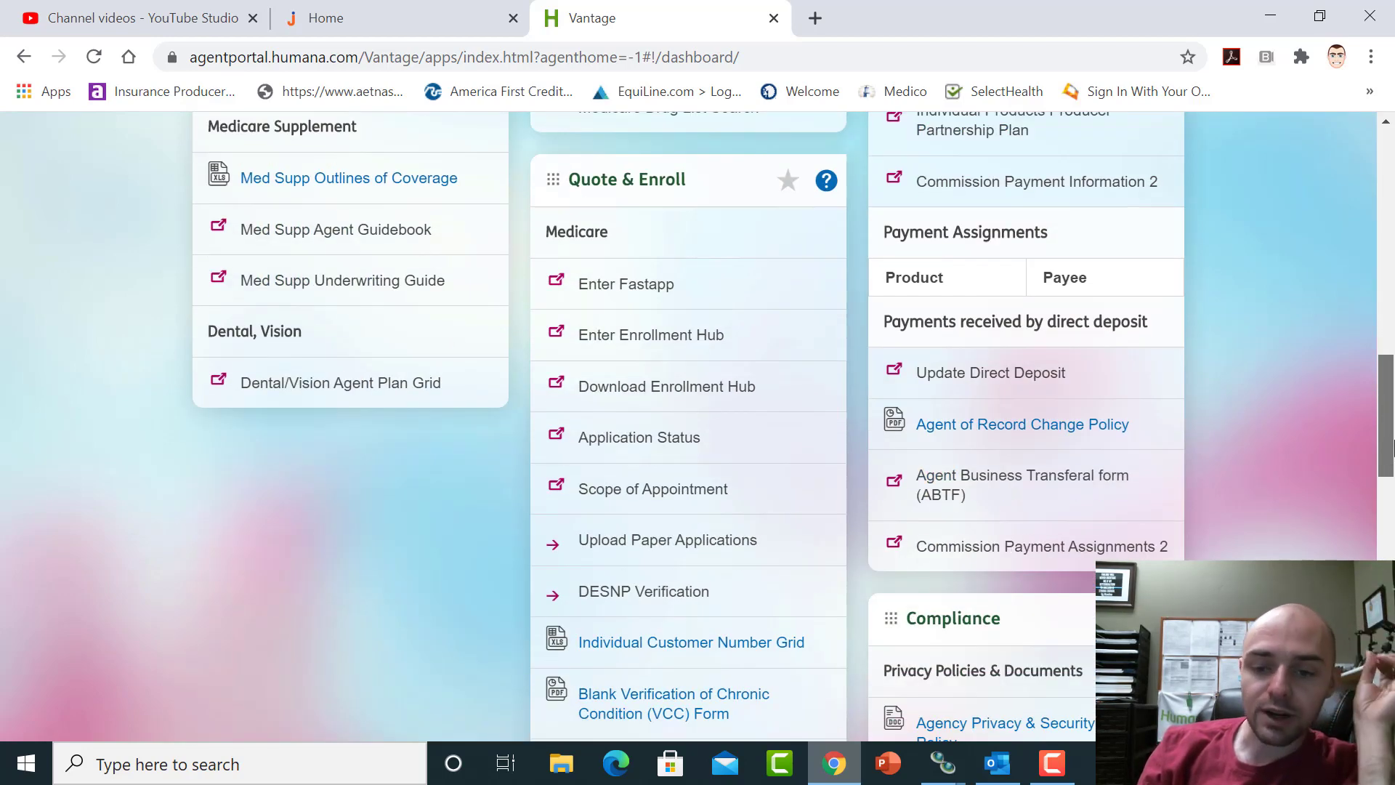
{"action": "left_click_drag", "start_coordinate": [1391, 447], "coordinate": [1391, 430]}
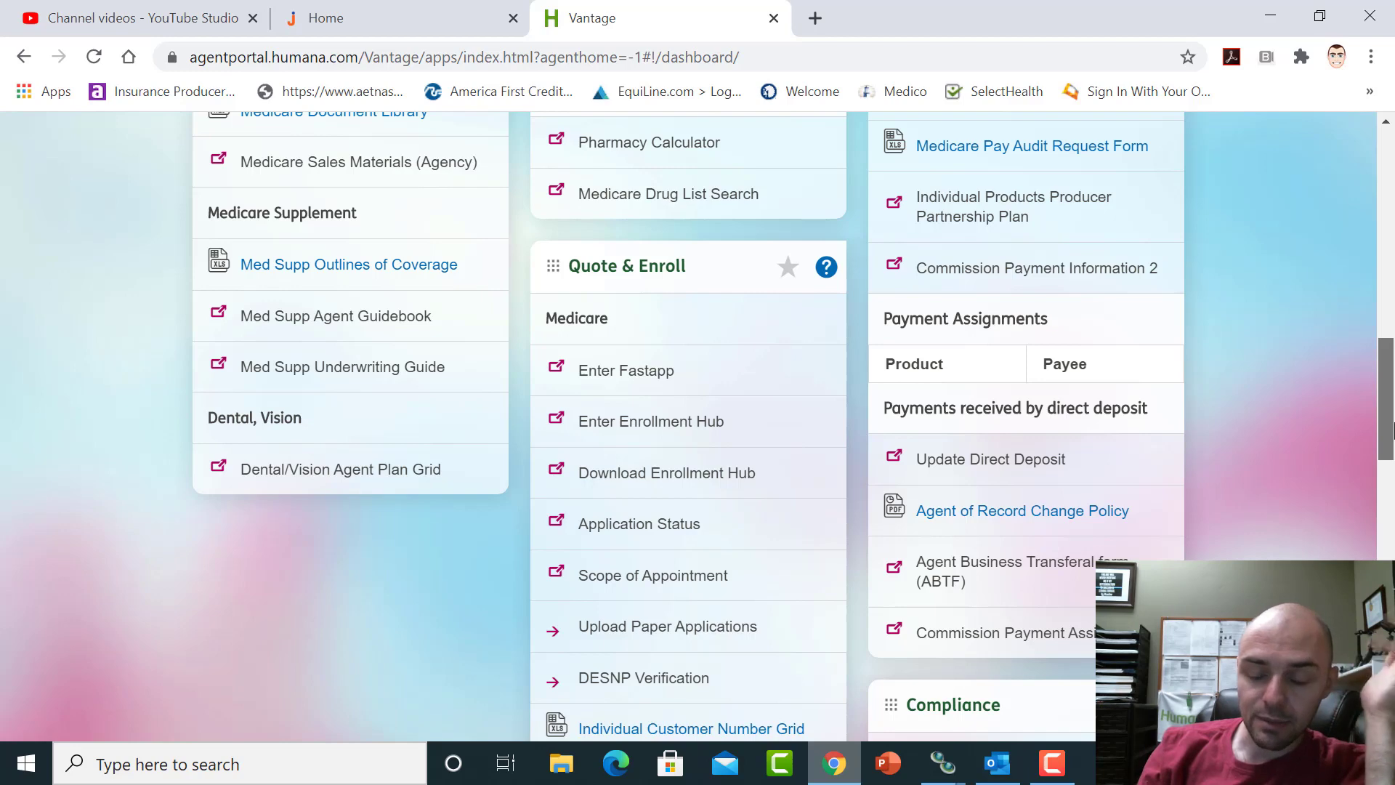
{"action": "left_click_drag", "start_coordinate": [1391, 429], "coordinate": [1392, 203]}
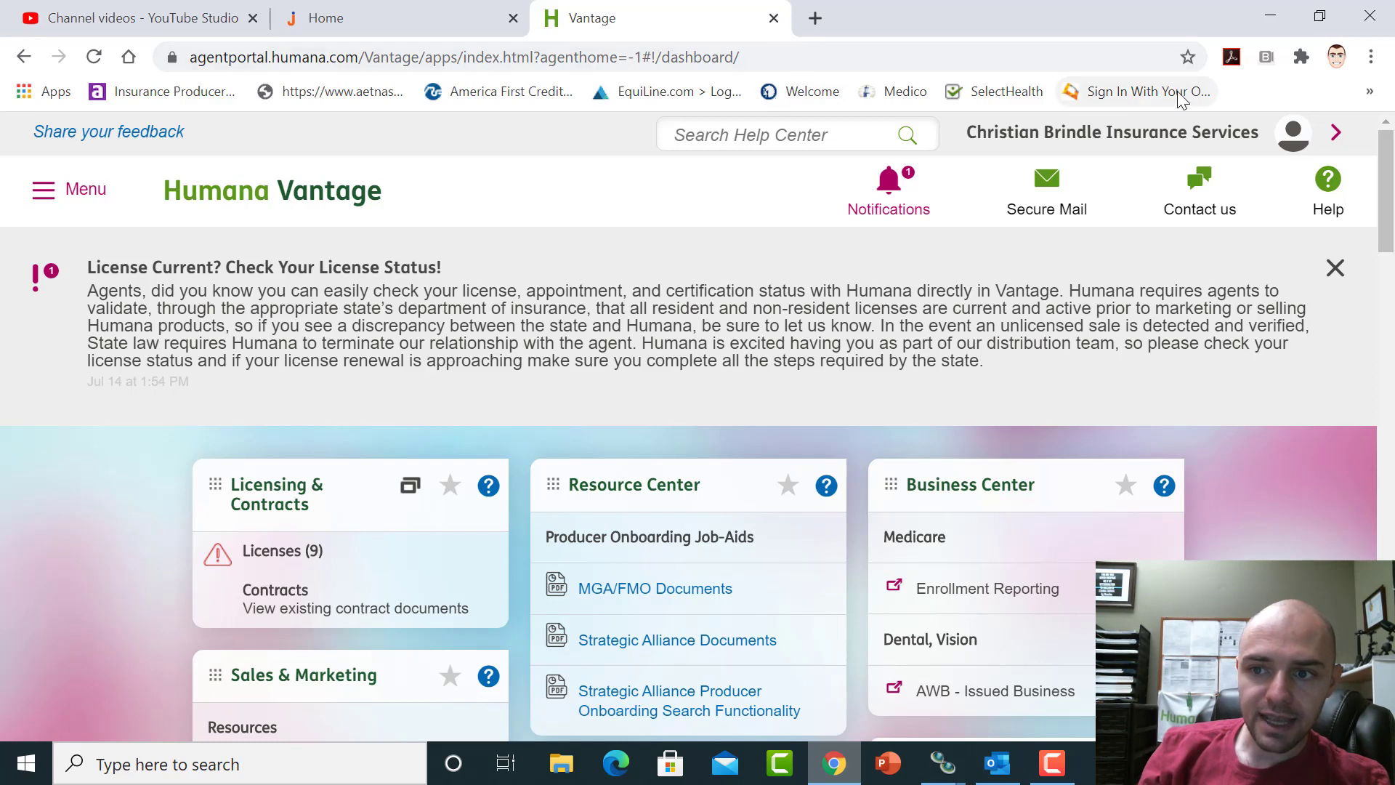
Switch to the desktop, launch the Ascend application and skip its available update
{"action": "left_click", "coordinate": [1270, 20]}
{"action": "left_click", "coordinate": [1268, 19]}
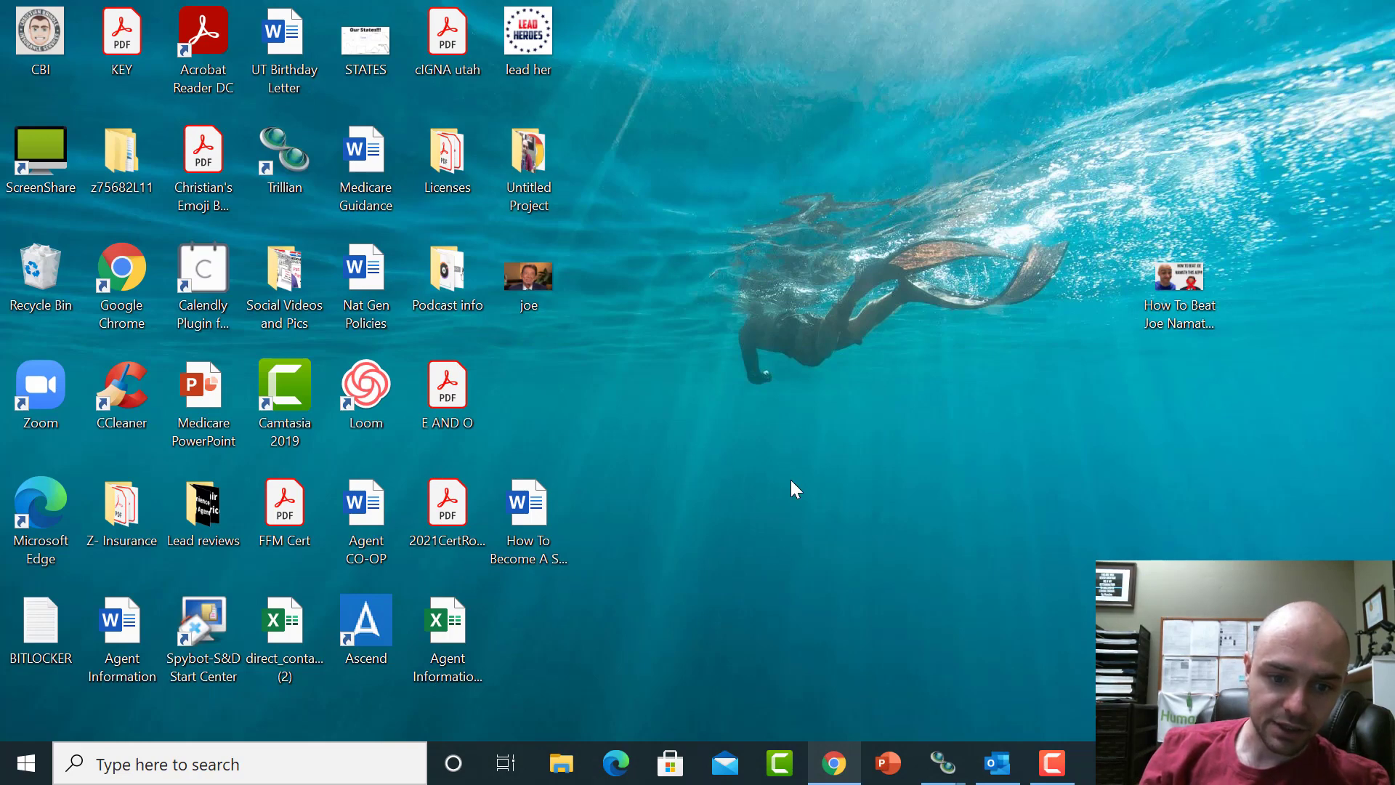
{"action": "double_click", "coordinate": [366, 624]}
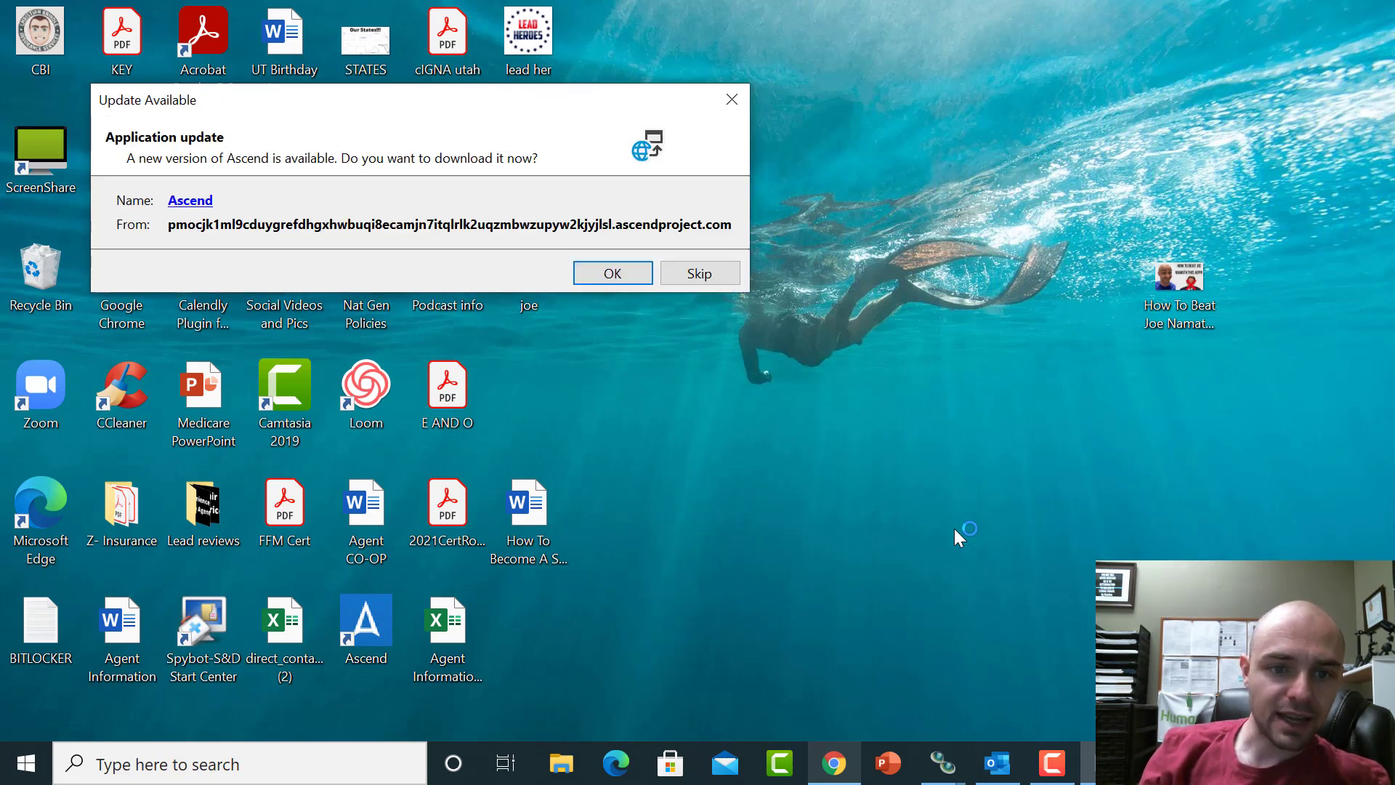
{"action": "left_click", "coordinate": [713, 278]}
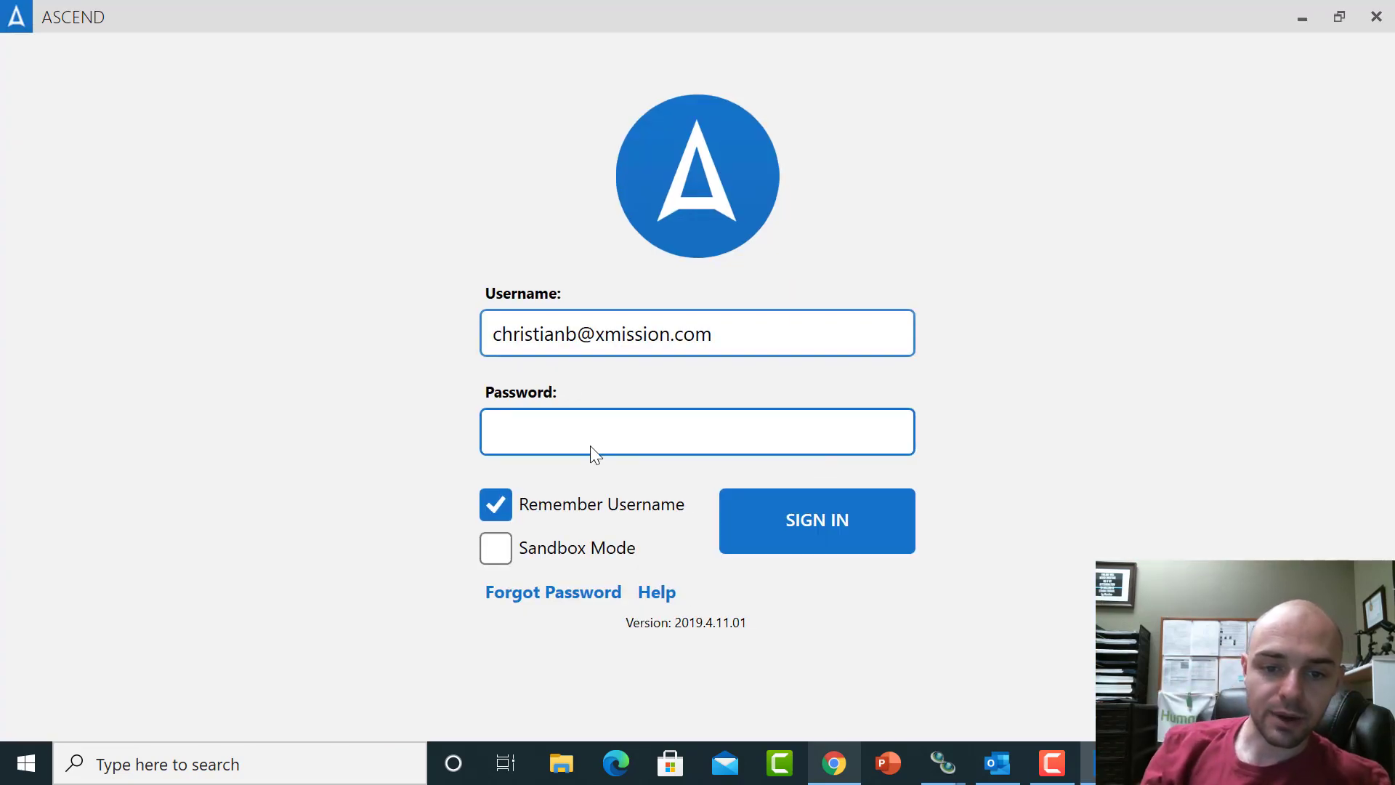
Enter the account password to sign in to Ascend and update the password saved in the browser
{"action": "left_click", "coordinate": [590, 446]}
{"action": "type", "text": "•••••••••"}
{"action": "key", "text": "Return"}
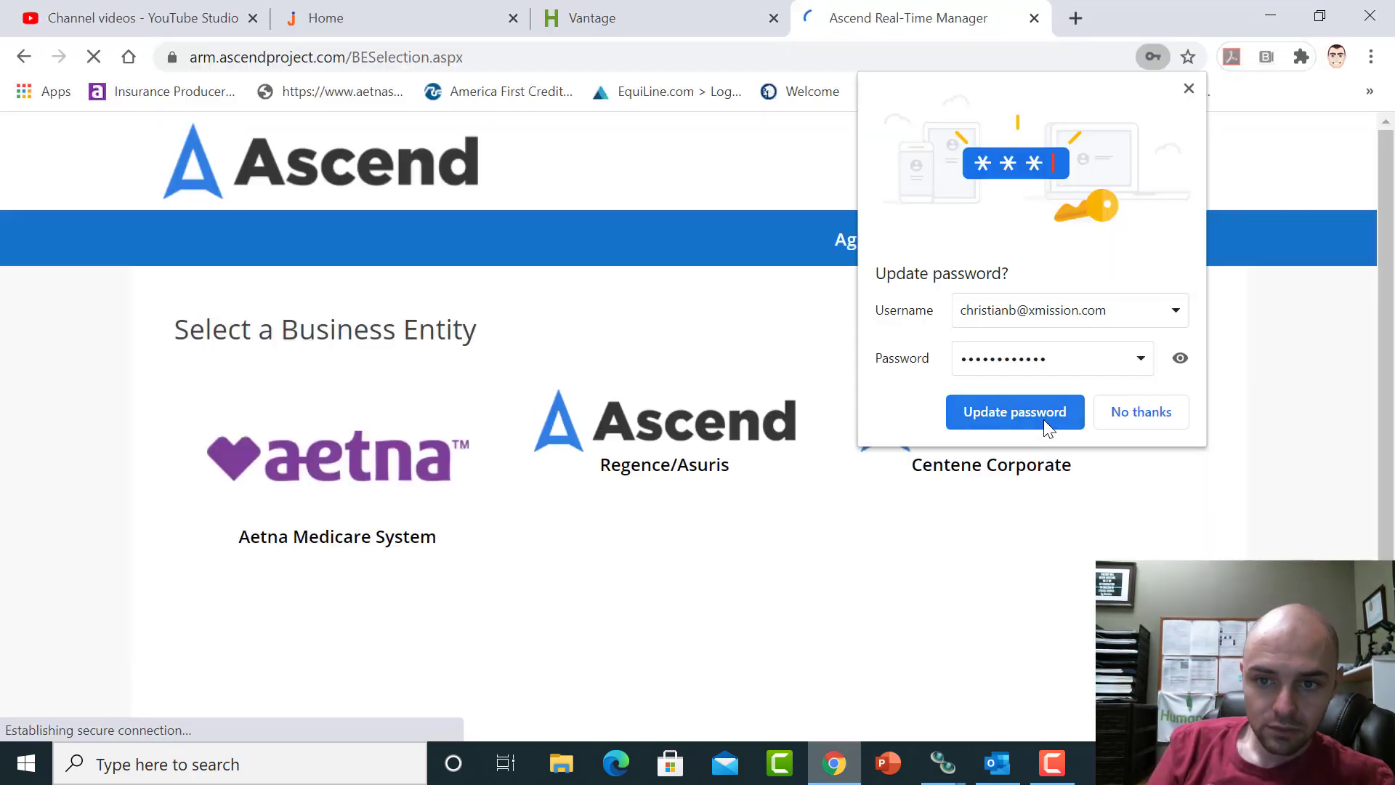
{"action": "left_click", "coordinate": [1043, 420]}
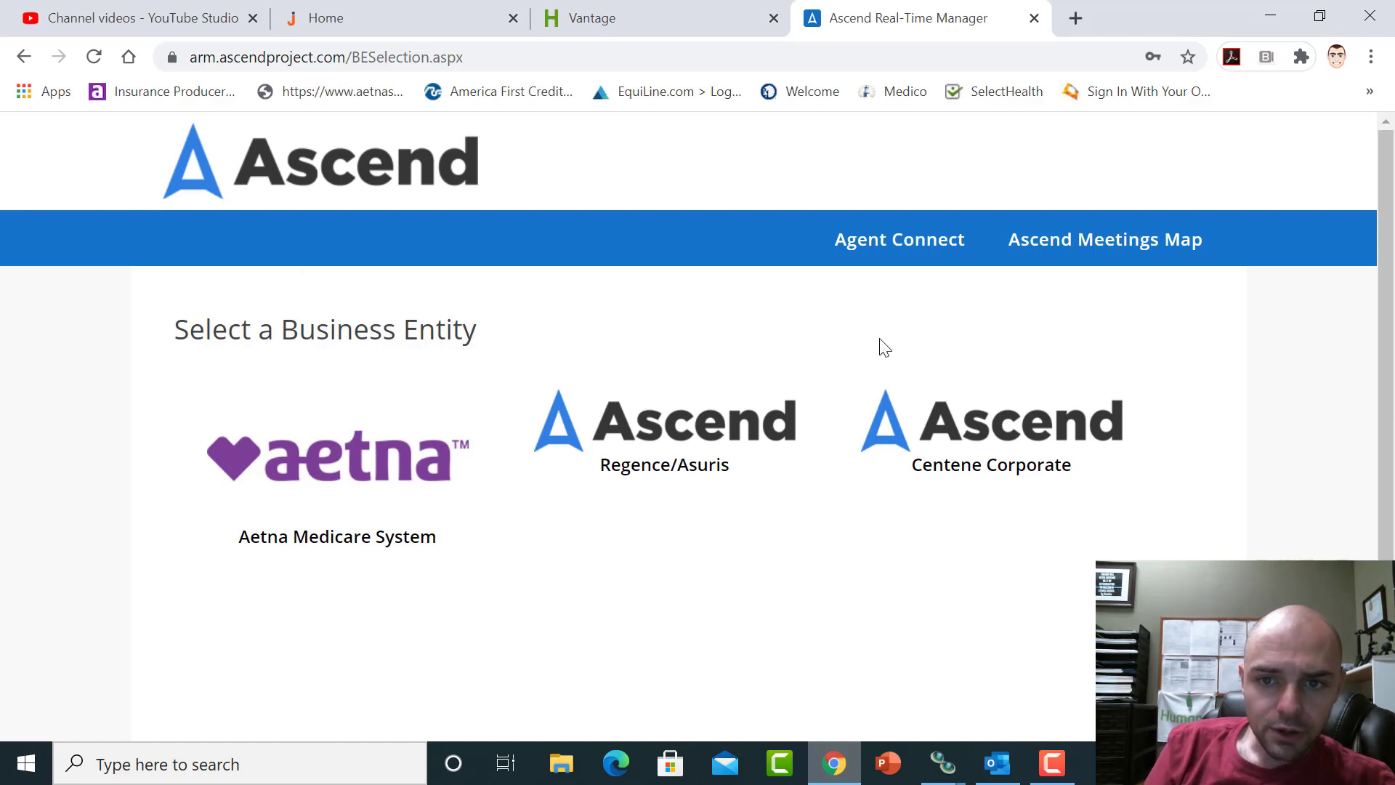
{"action": "scroll", "coordinate": [1393, 465], "scroll_direction": "down", "scroll_amount": 2}
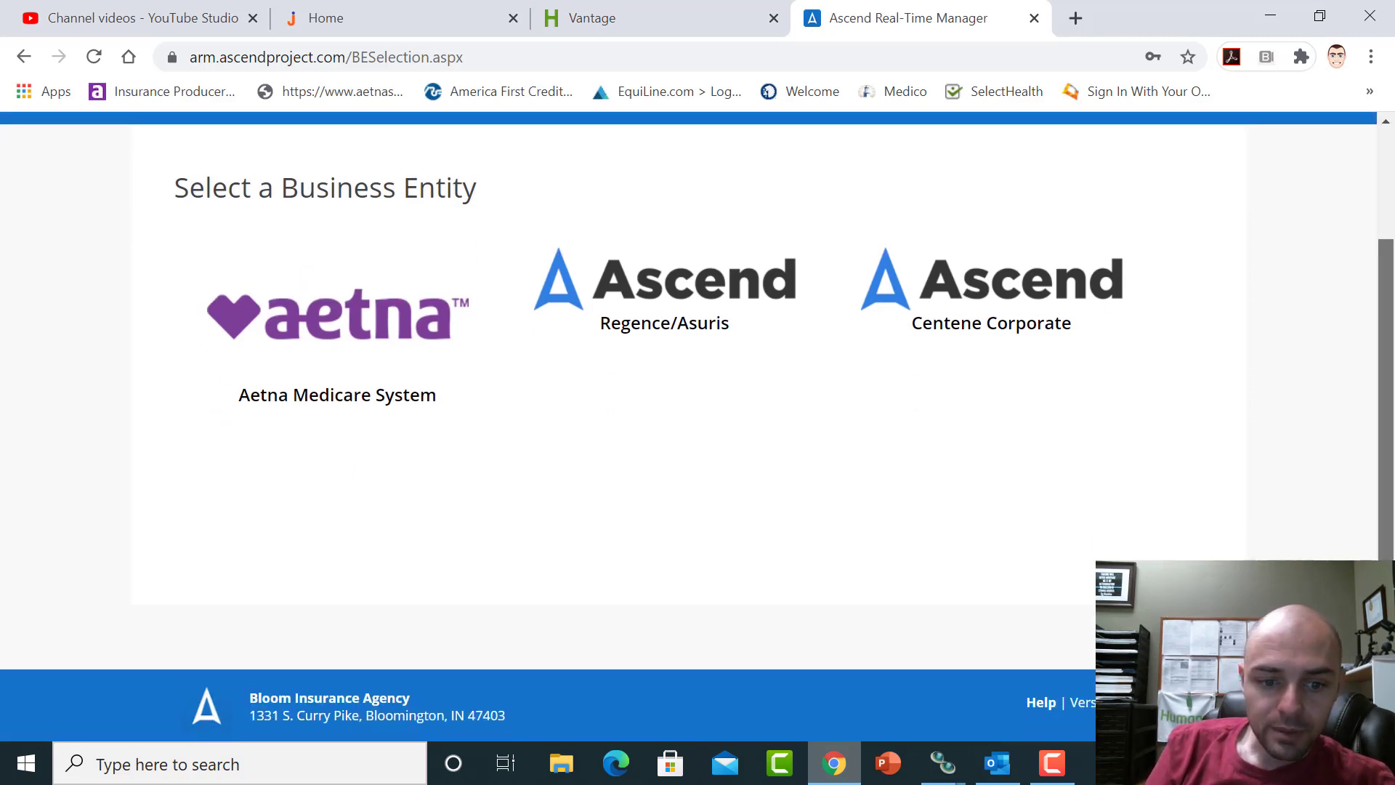
{"action": "scroll", "coordinate": [488, 605], "scroll_direction": "up", "scroll_amount": 2}
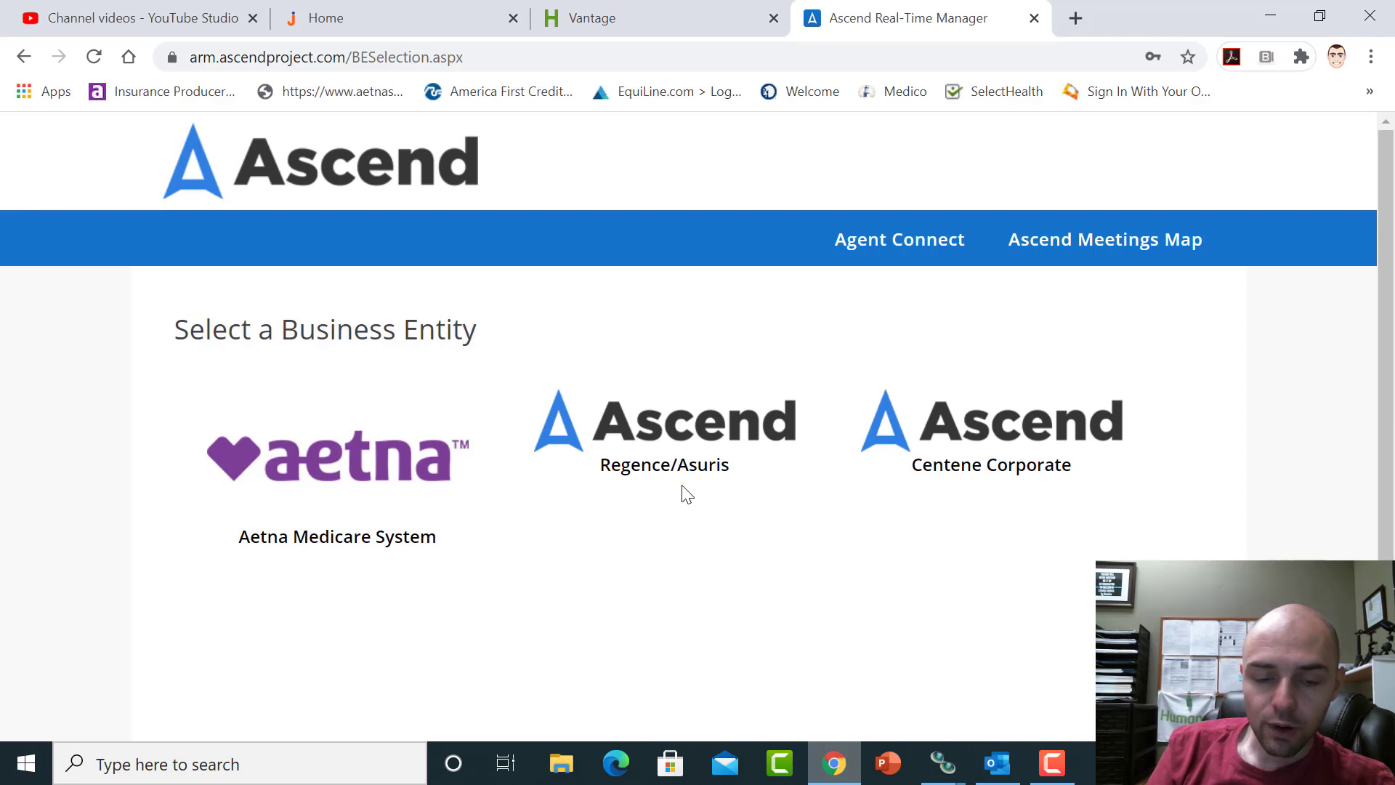
Select the Aetna Medicare System business entity and look over its Ascend app downloads
{"action": "left_click", "coordinate": [338, 480]}
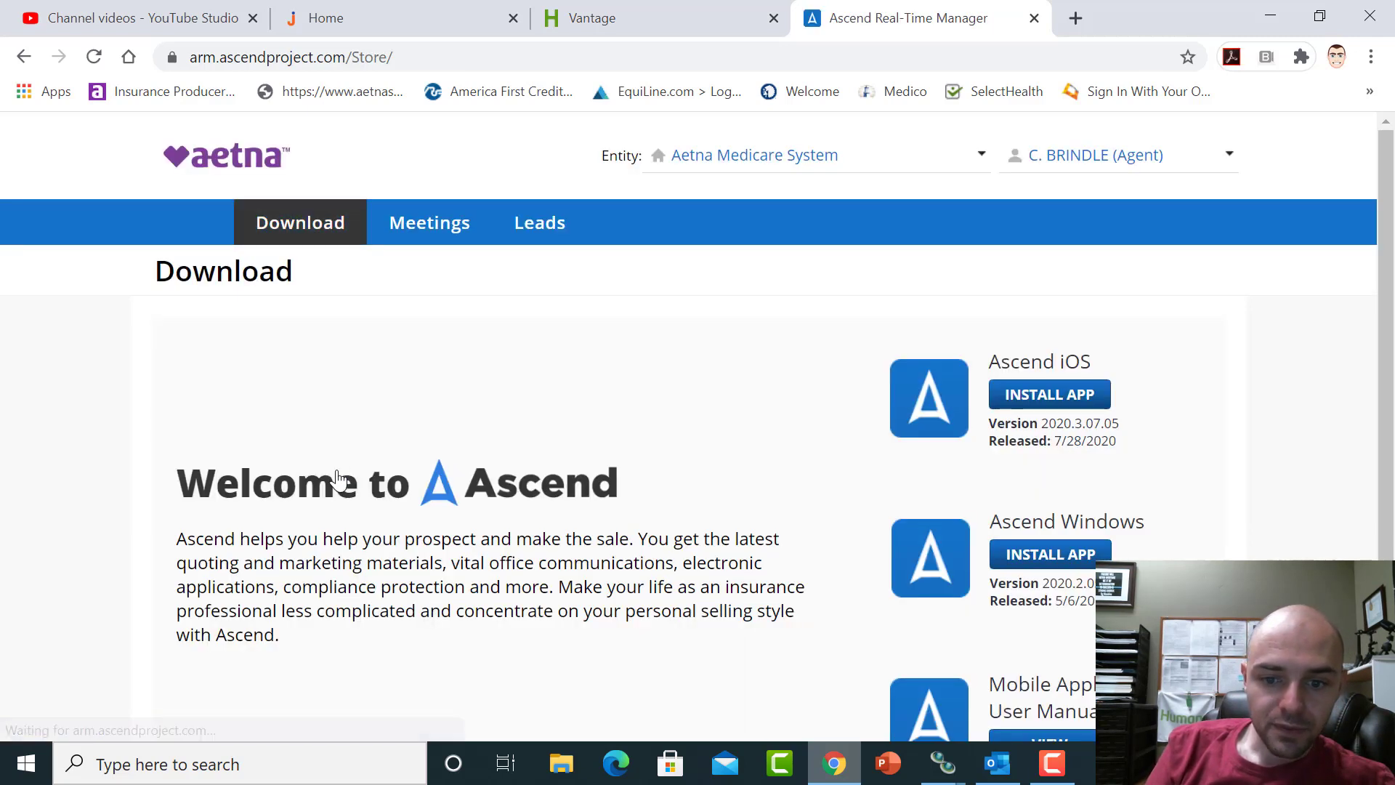
{"action": "scroll", "coordinate": [1252, 367], "scroll_direction": "down", "scroll_amount": 3}
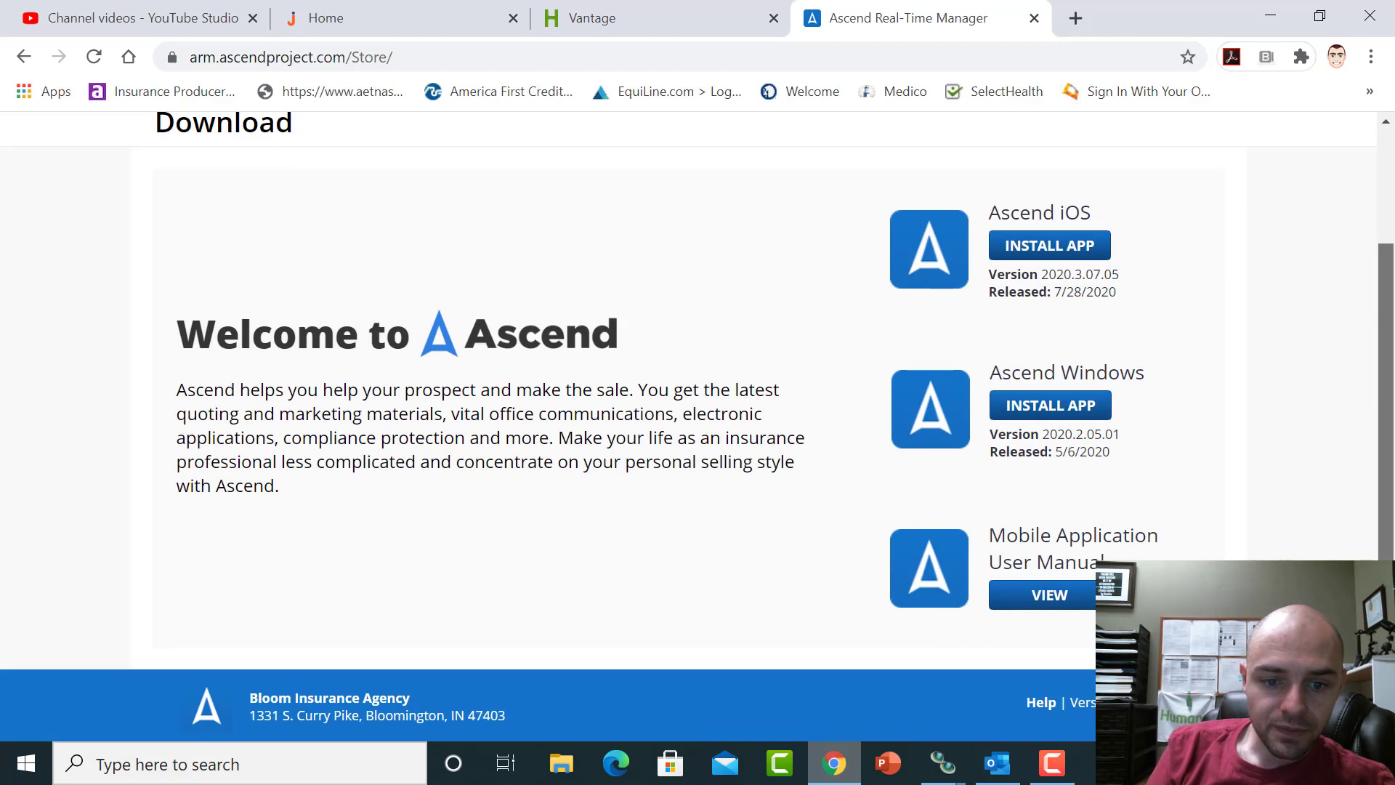
{"action": "scroll", "coordinate": [1392, 317], "scroll_direction": "up", "scroll_amount": 2}
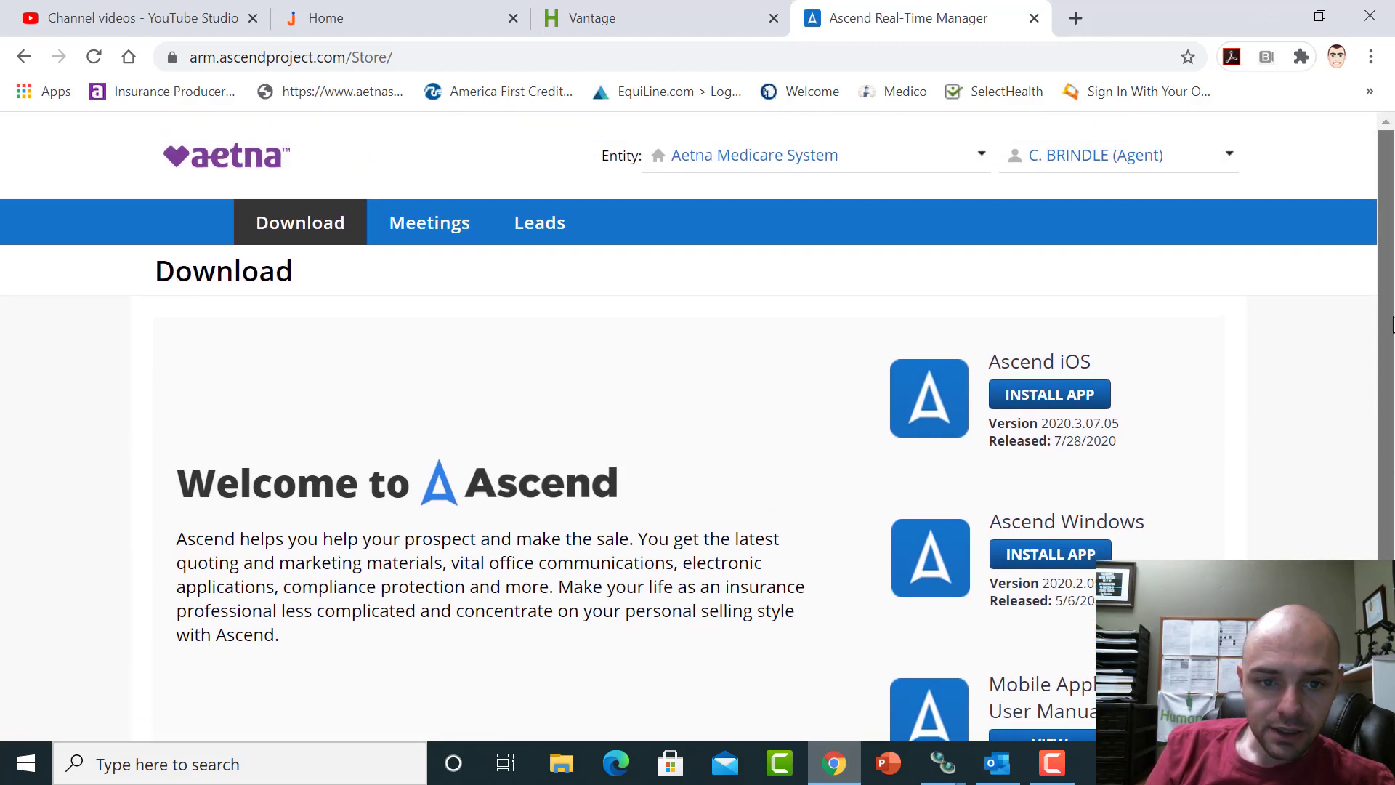
{"action": "scroll", "coordinate": [1391, 318], "scroll_direction": "down", "scroll_amount": 1}
{"action": "scroll", "coordinate": [1392, 317], "scroll_direction": "up", "scroll_amount": 1}
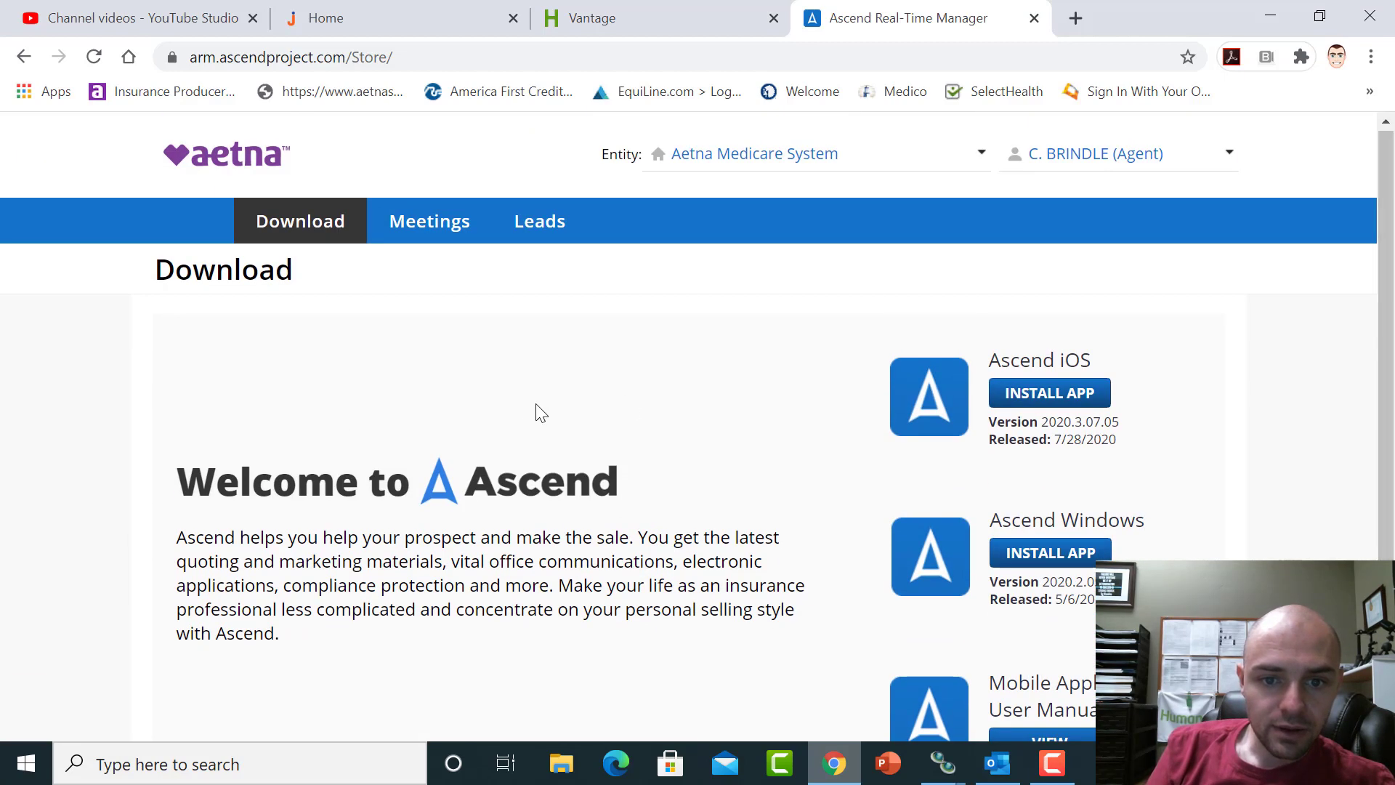
Look through the Meetings and Leads pages and return to the Download page
{"action": "left_click", "coordinate": [425, 231]}
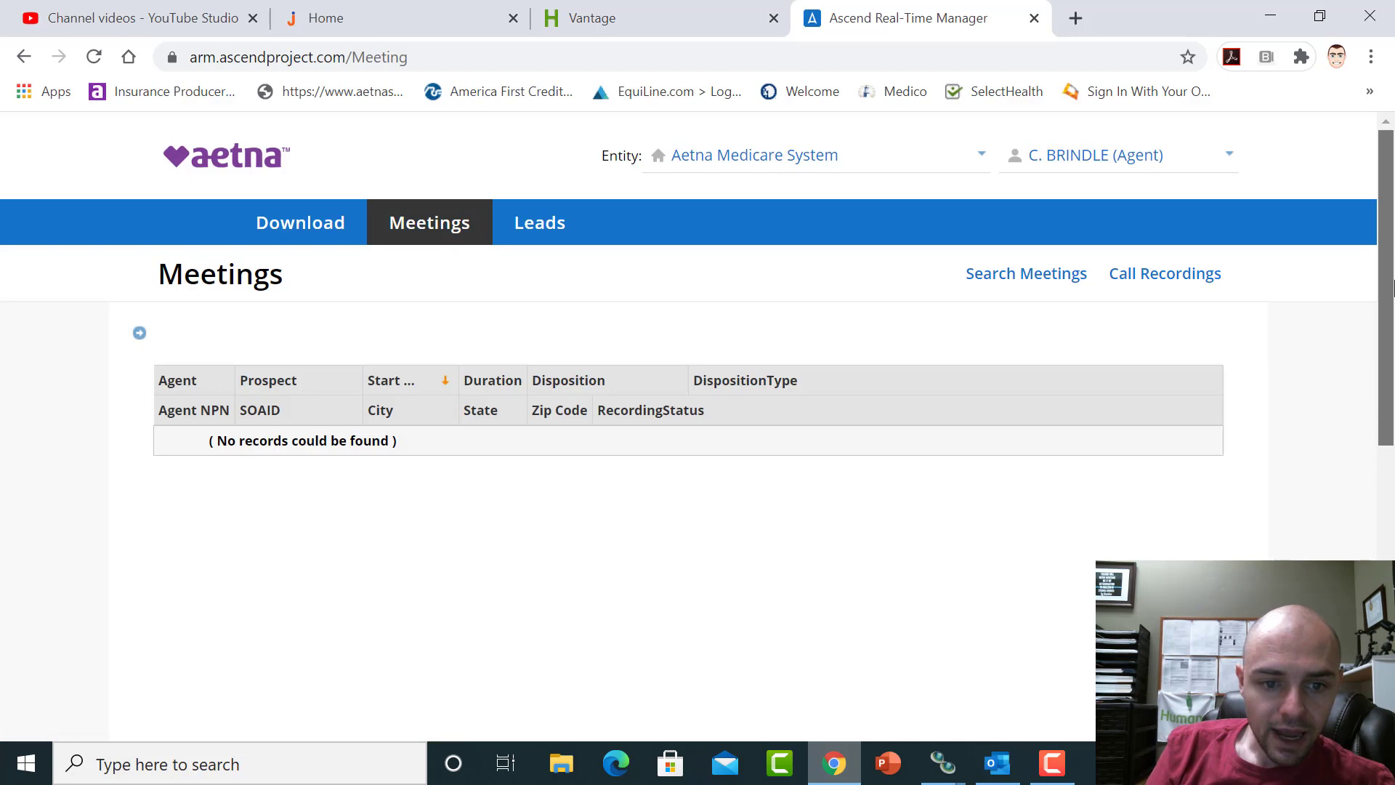
{"action": "scroll", "coordinate": [1393, 287], "scroll_direction": "down", "scroll_amount": 5}
{"action": "scroll", "coordinate": [1393, 287], "scroll_direction": "up", "scroll_amount": 5}
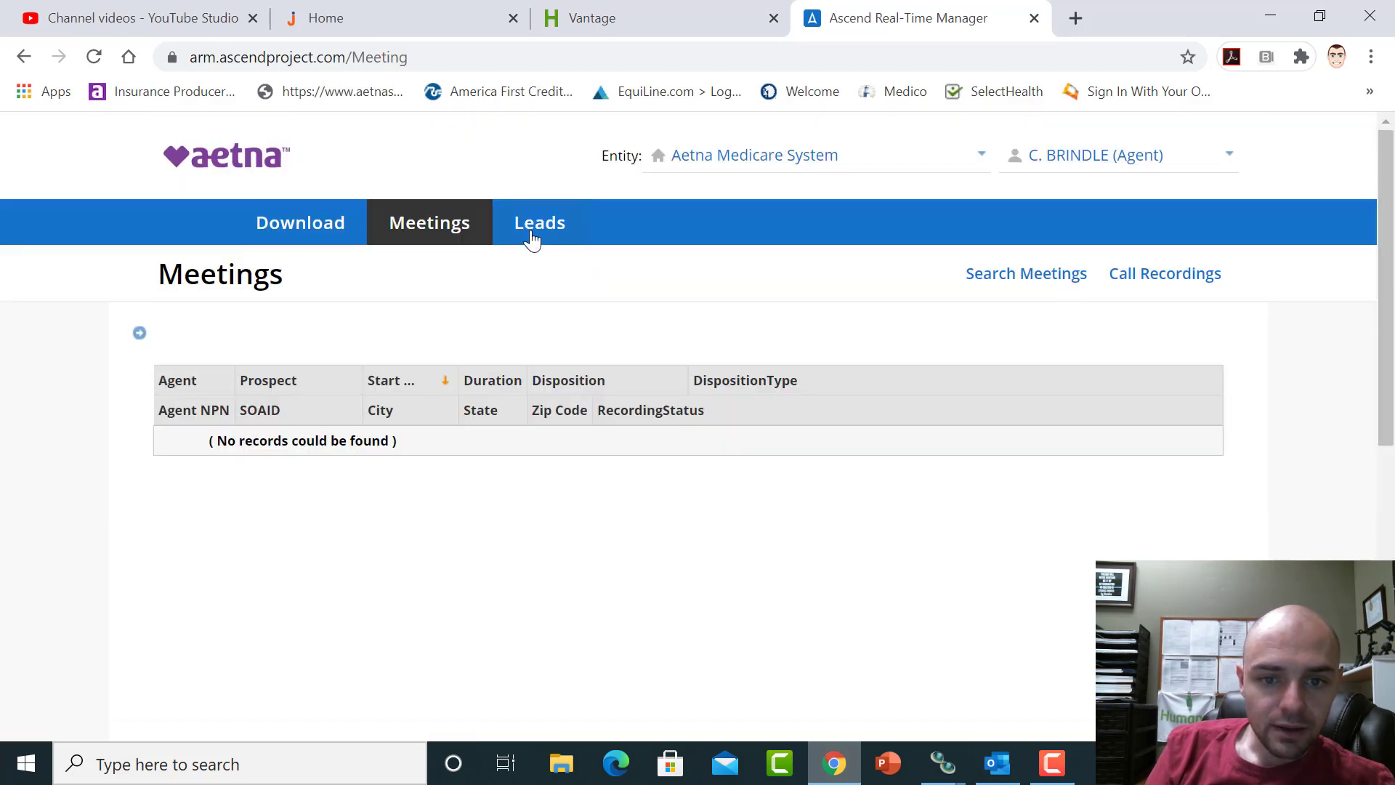
{"action": "left_click", "coordinate": [532, 238]}
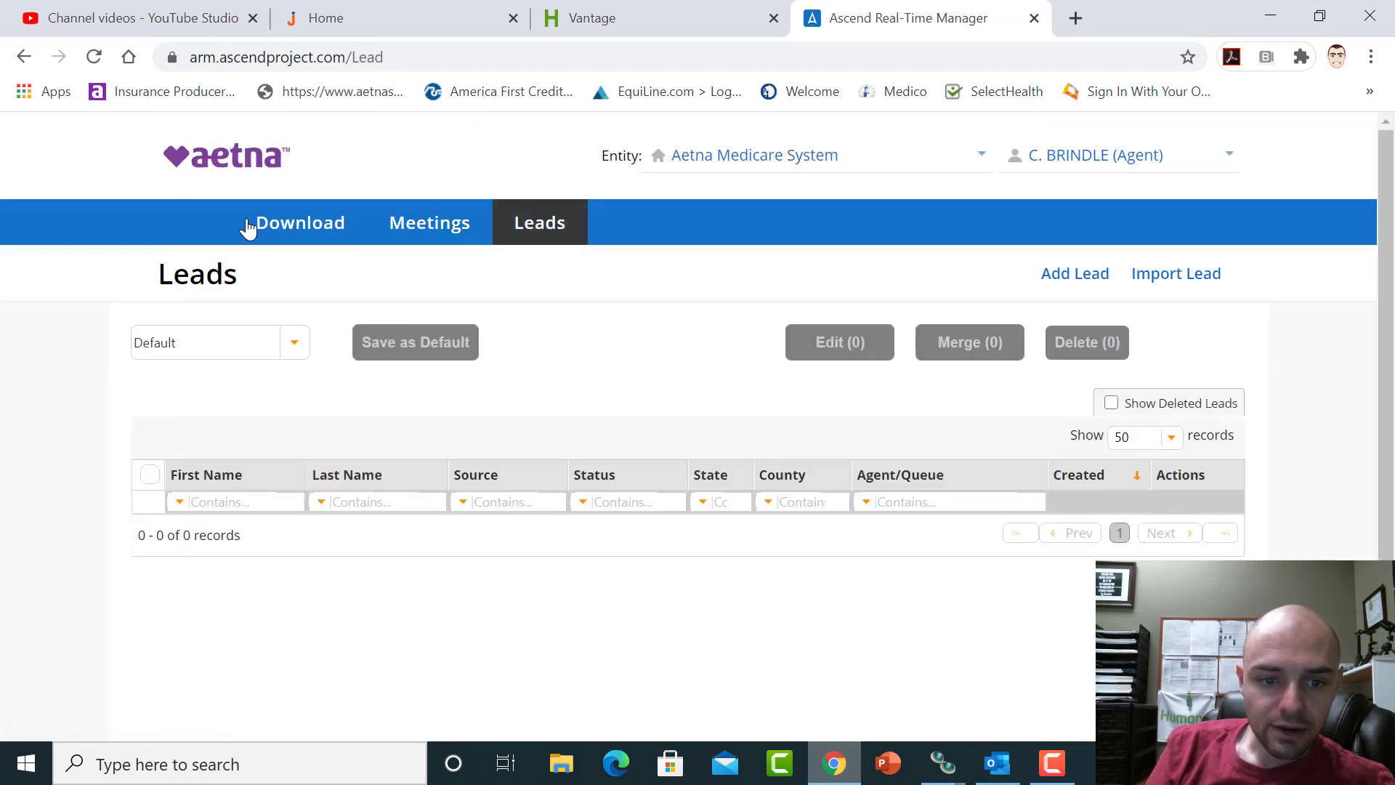
{"action": "left_click", "coordinate": [266, 226]}
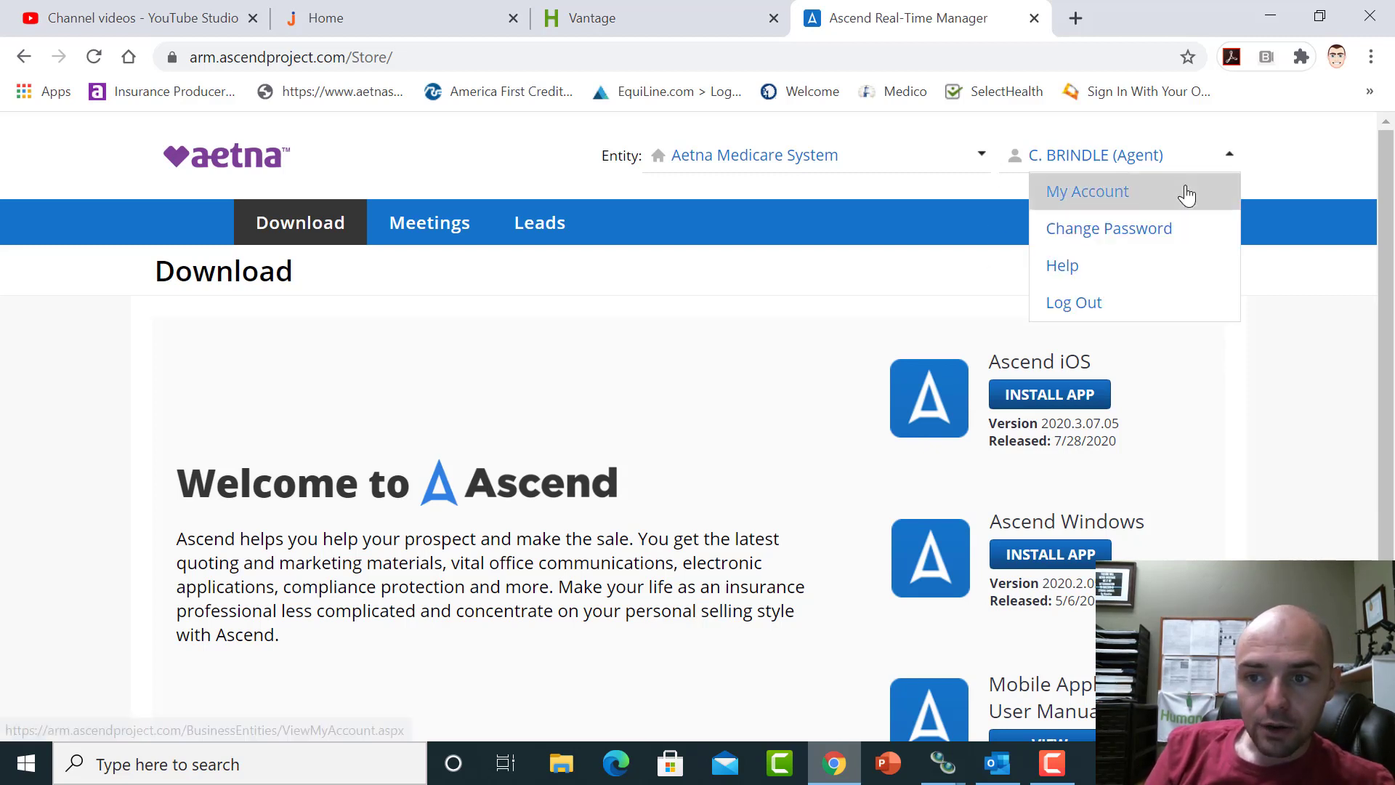
Open the bookmarked HealthSpring broker portal and log in with the saved credentials
{"action": "left_click", "coordinate": [1369, 93]}
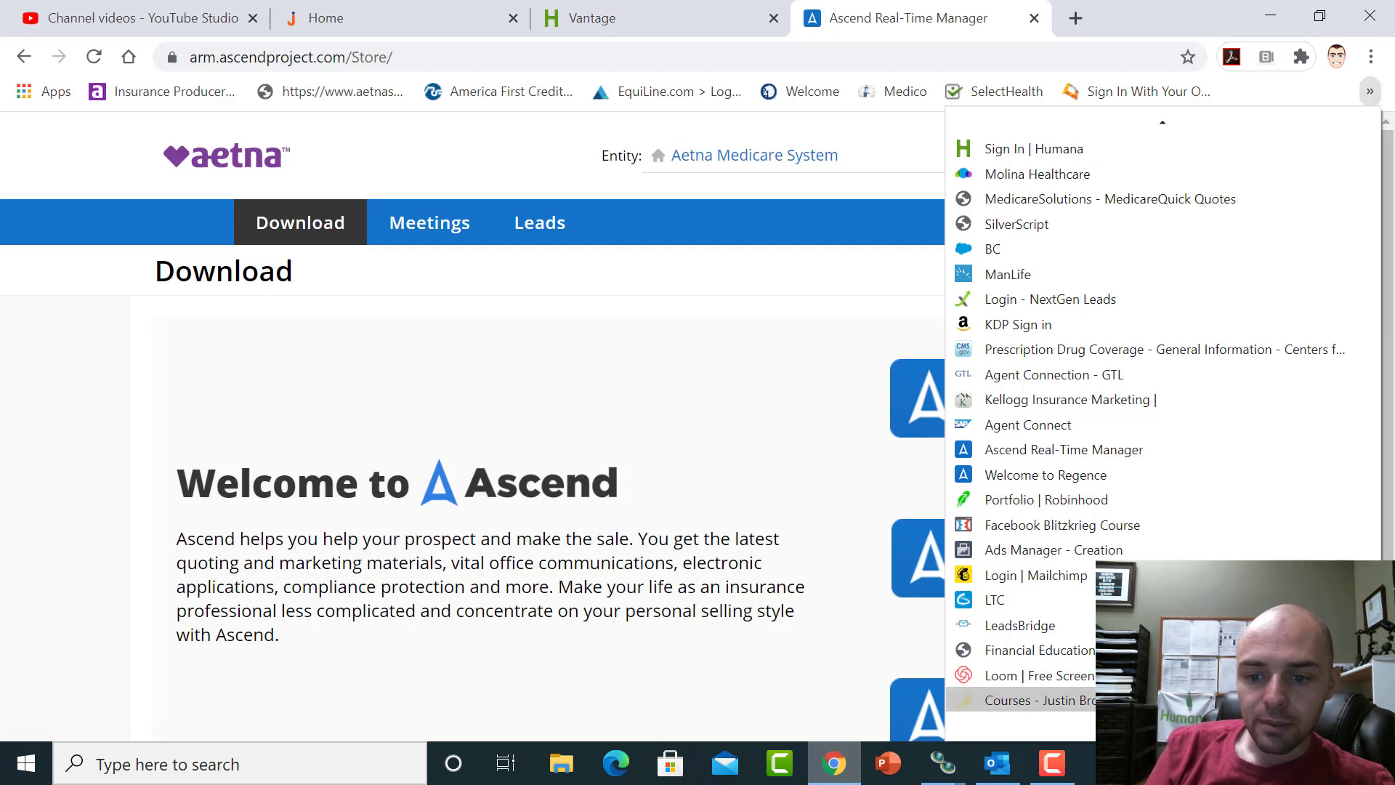
{"action": "scroll", "coordinate": [1192, 499], "scroll_direction": "down", "scroll_amount": 3}
{"action": "scroll", "coordinate": [1162, 500], "scroll_direction": "down", "scroll_amount": 10}
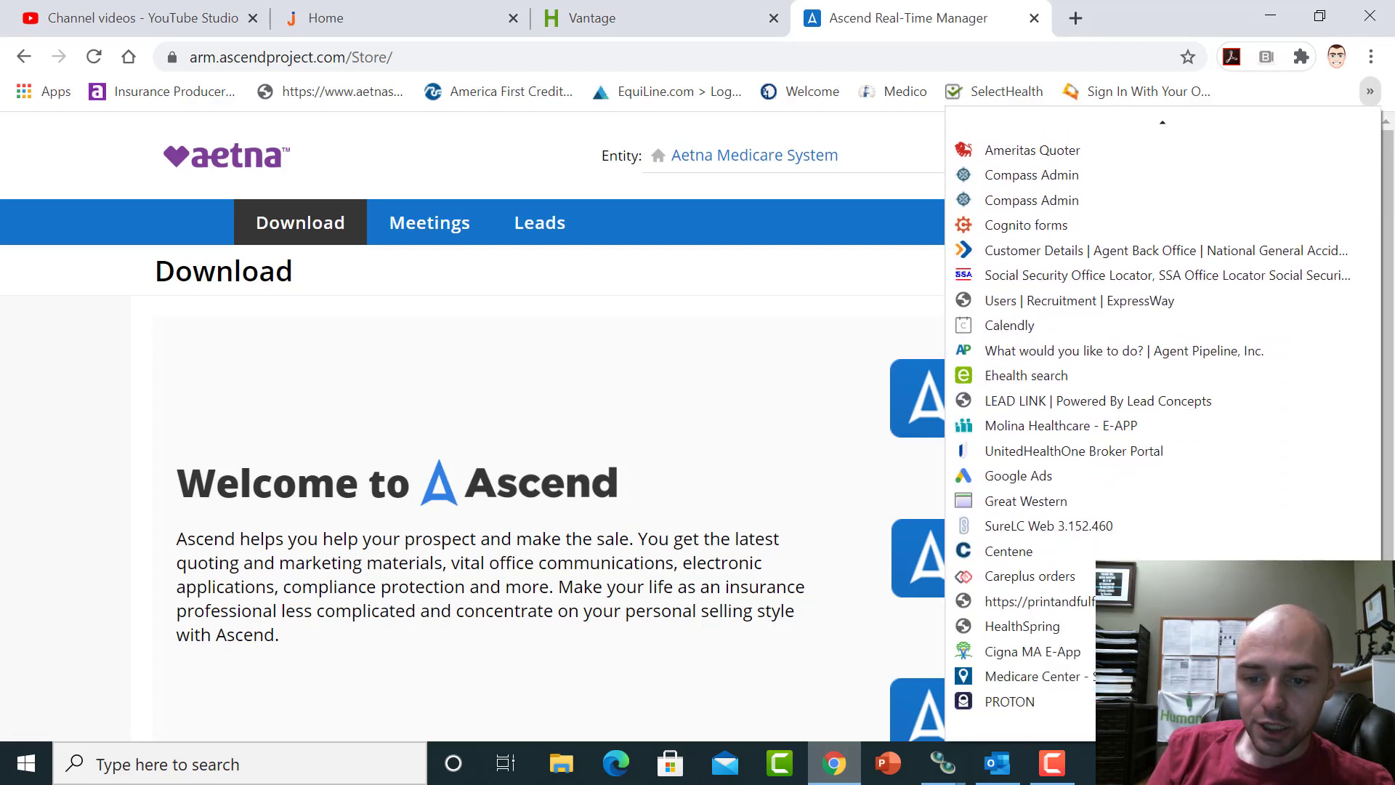
{"action": "left_click", "coordinate": [1021, 625]}
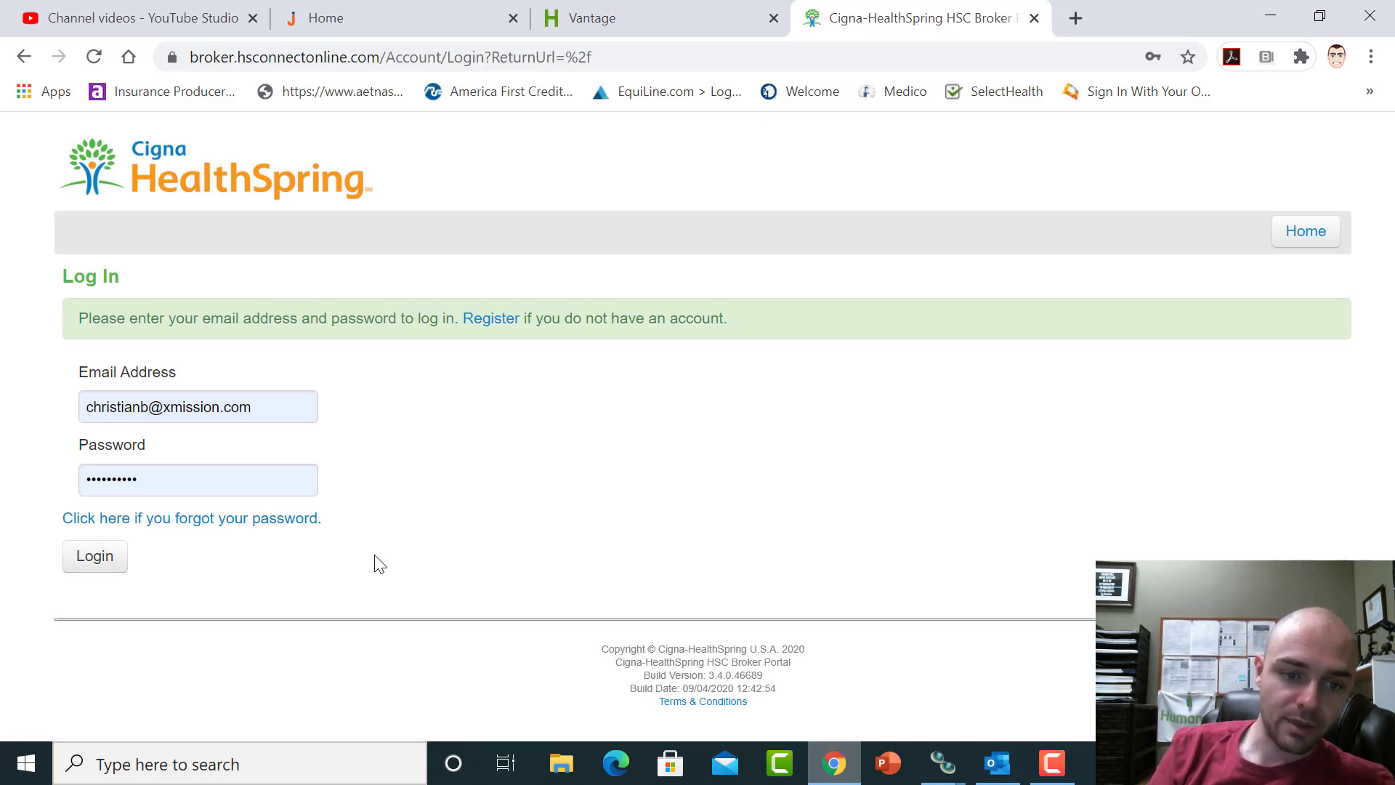
{"action": "left_click", "coordinate": [95, 557]}
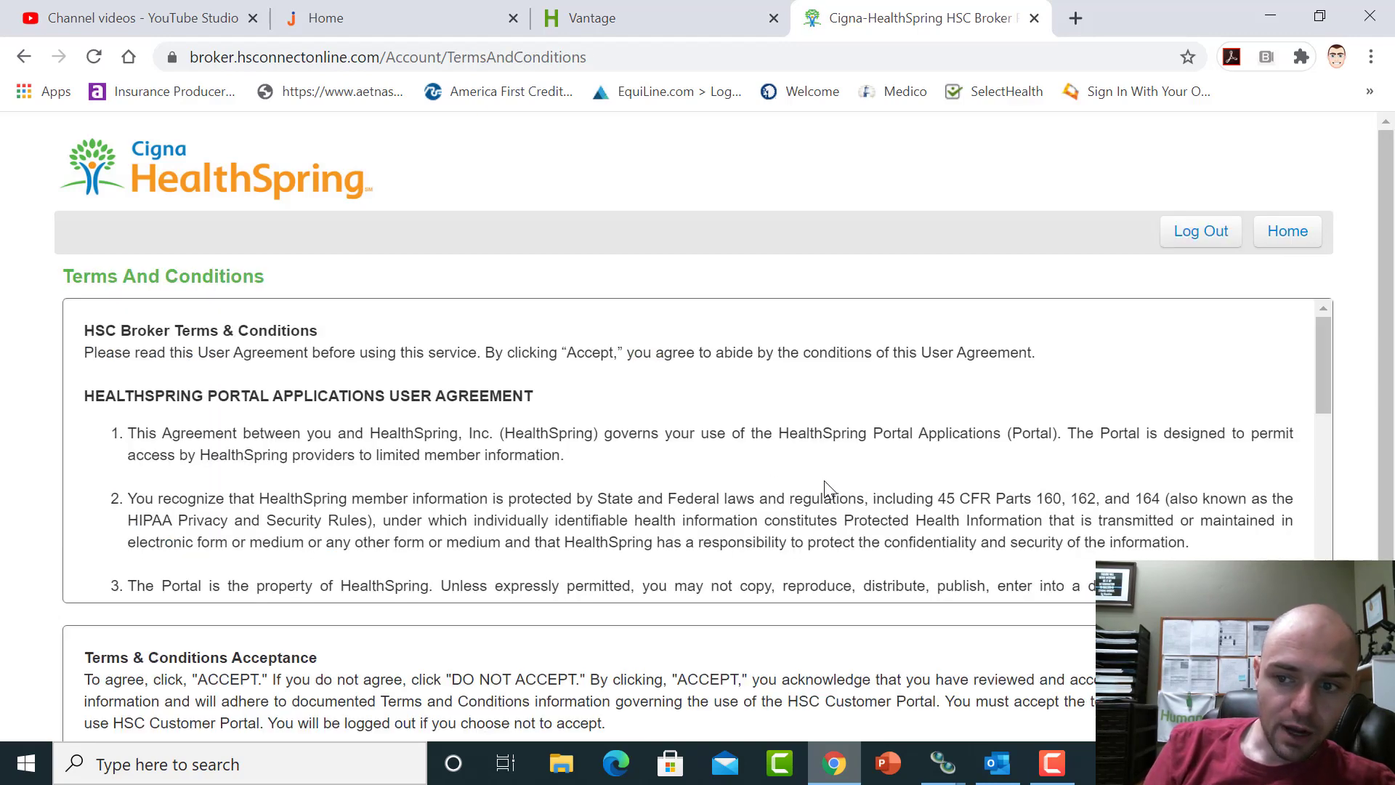
Review the HSC Broker Terms & Conditions through to the end and accept them
{"action": "left_click_drag", "start_coordinate": [1391, 258], "coordinate": [1393, 328]}
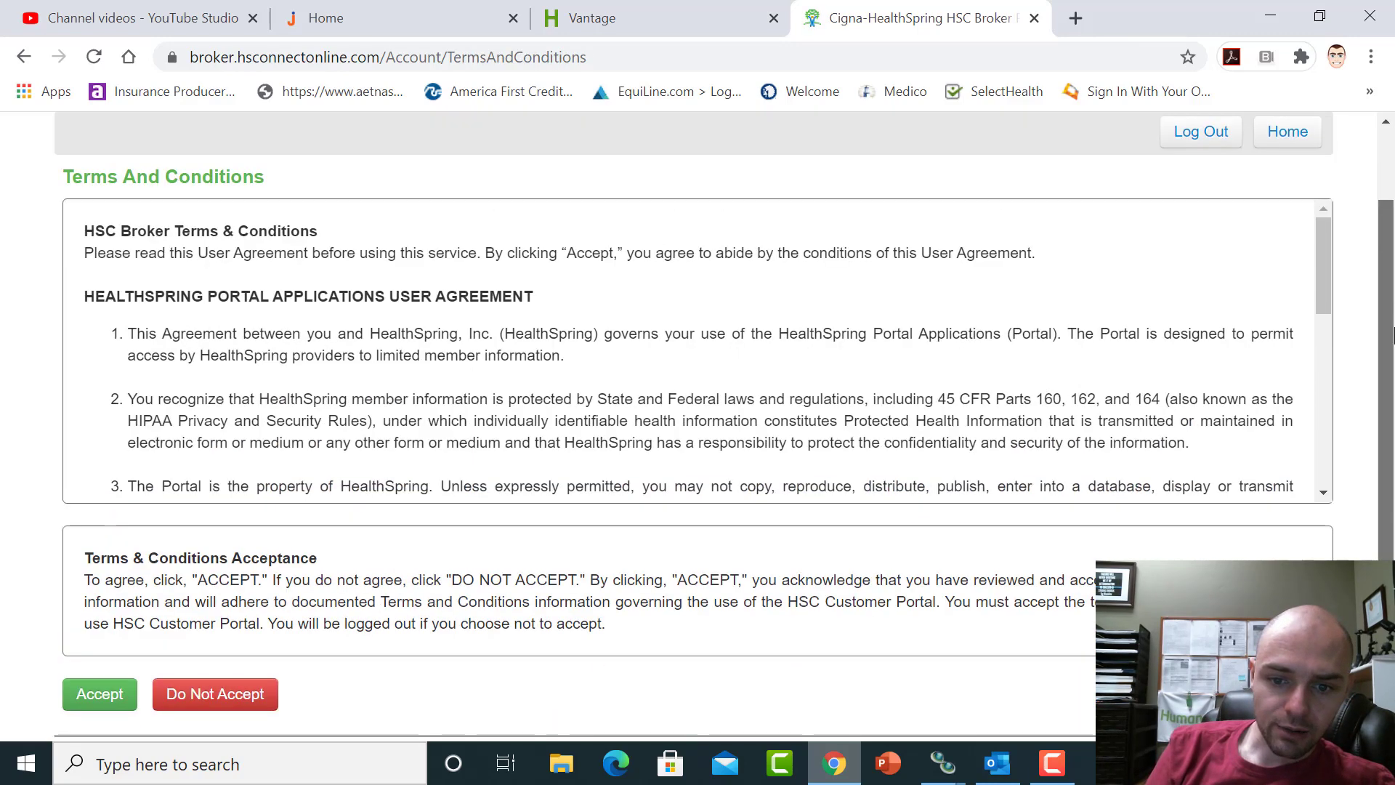
{"action": "left_click_drag", "start_coordinate": [1324, 259], "coordinate": [1327, 471]}
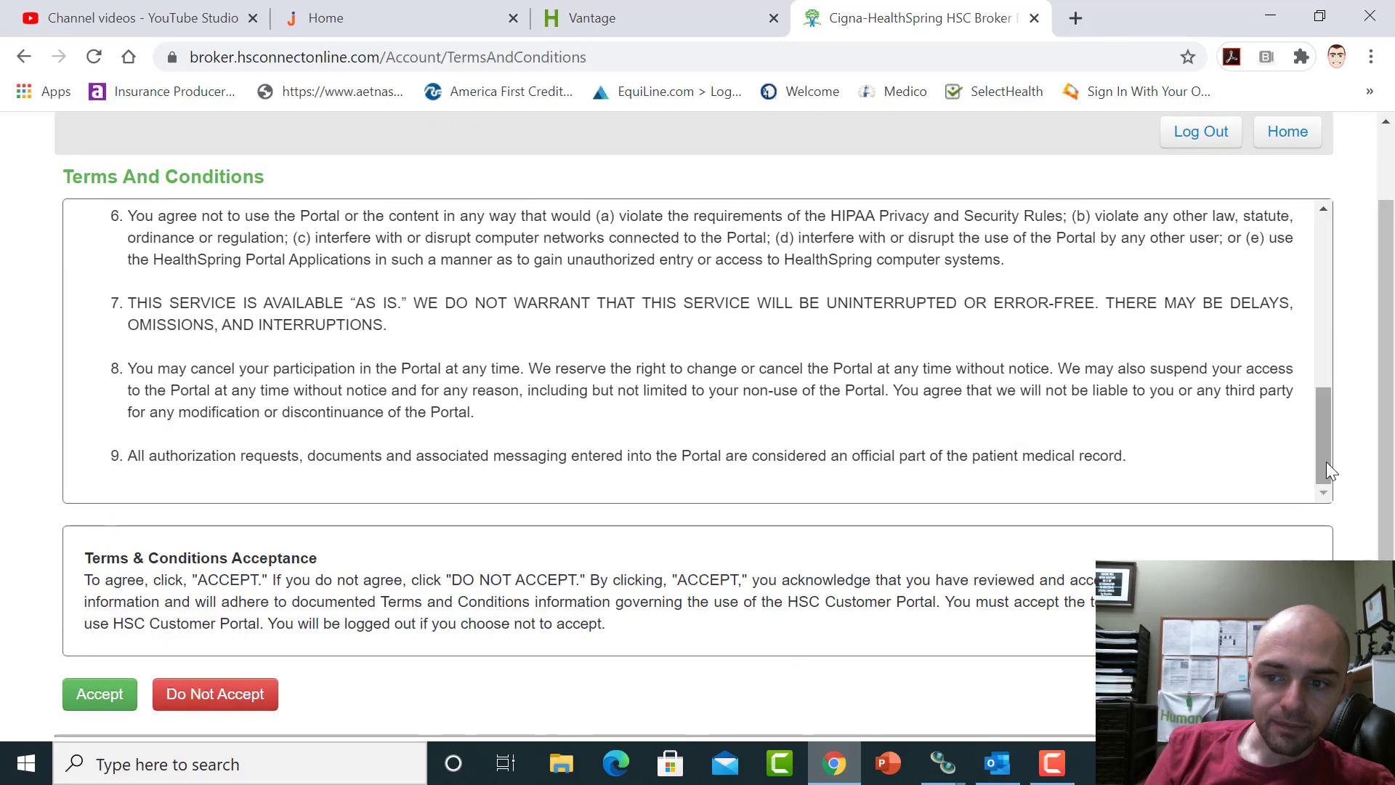
{"action": "scroll", "coordinate": [490, 649], "scroll_direction": "down", "scroll_amount": 2}
{"action": "left_click", "coordinate": [79, 588]}
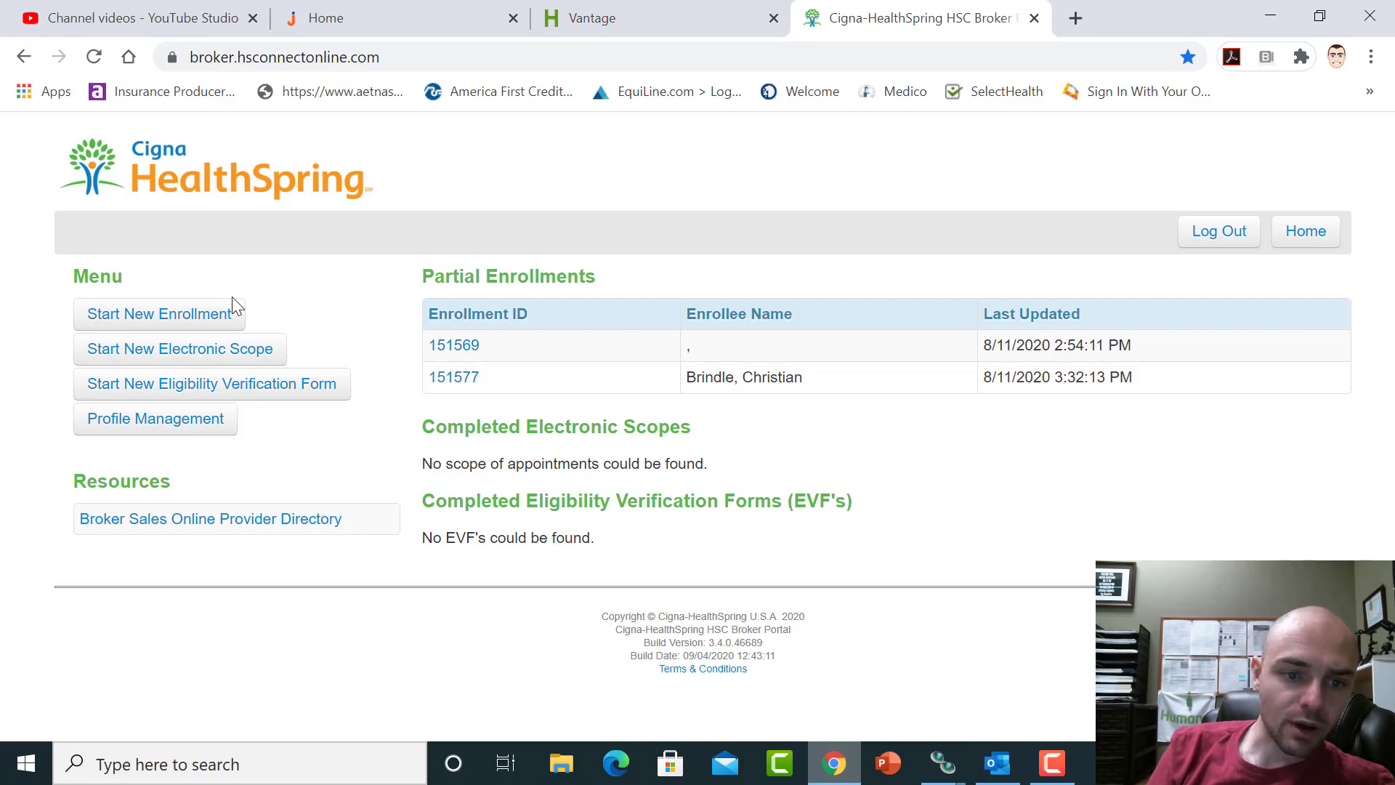
Start a new enrollment in English with a desired effective date of 10/1/2020
{"action": "left_click", "coordinate": [184, 317]}
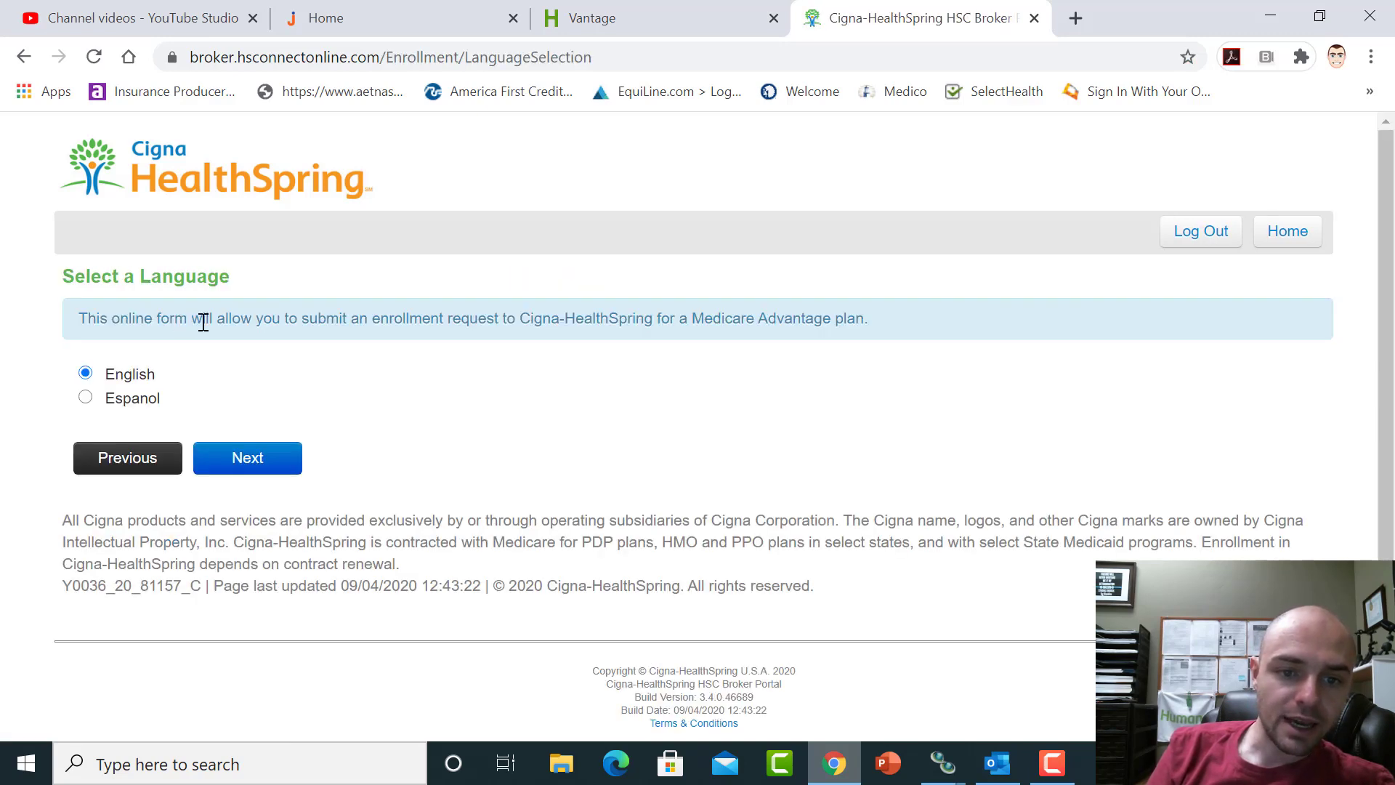
{"action": "left_click", "coordinate": [268, 460]}
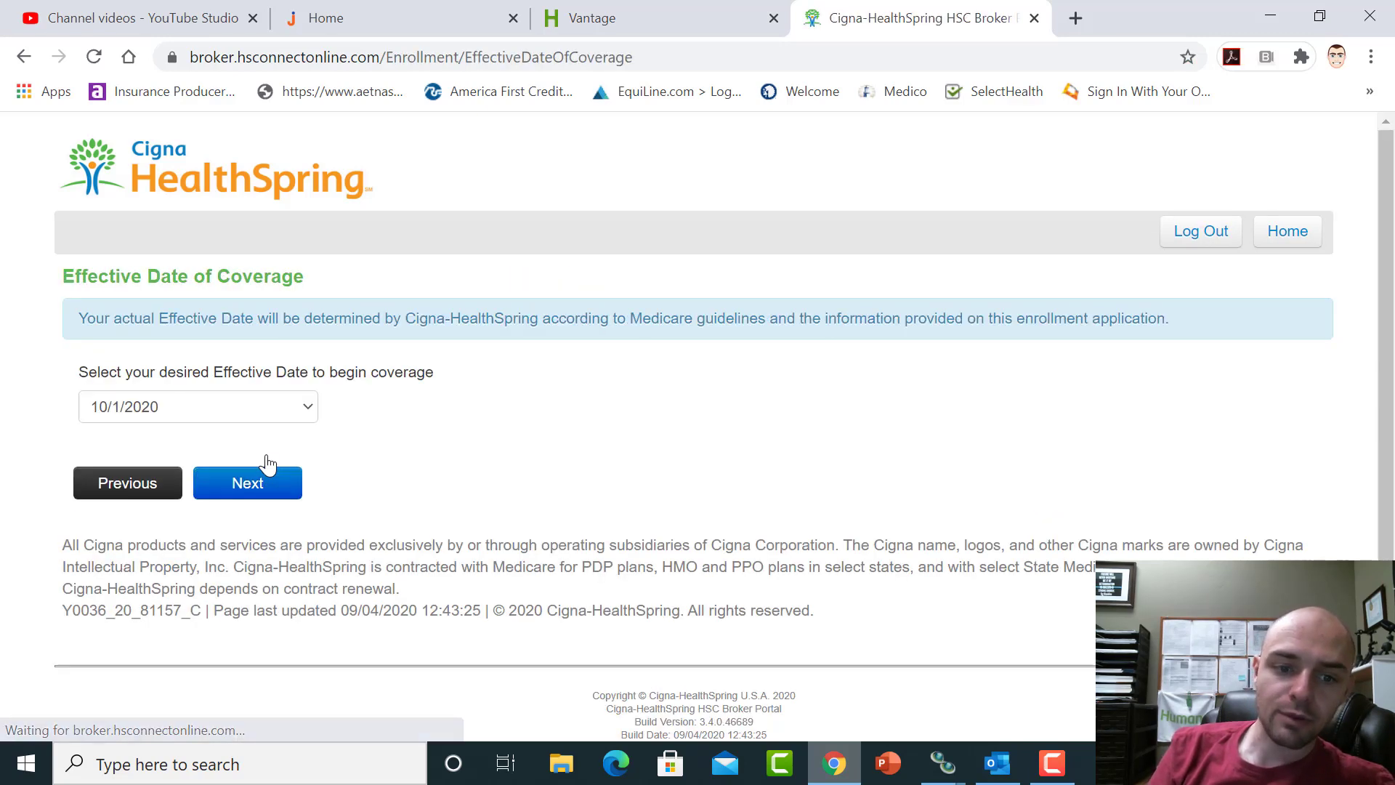
{"action": "left_click", "coordinate": [258, 488]}
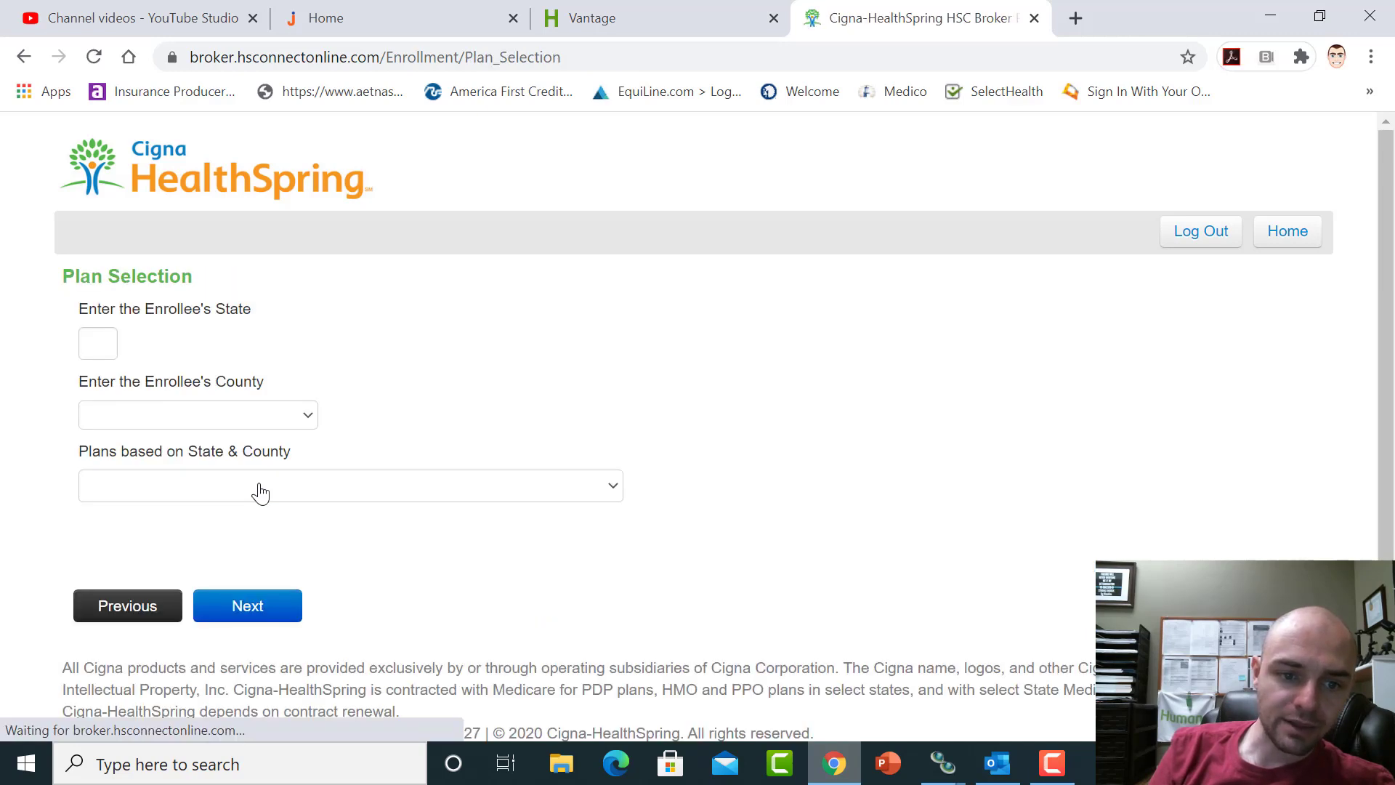
Set the enrollee's state to FL and check the plans offered for Alachua county
{"action": "left_click", "coordinate": [99, 340]}
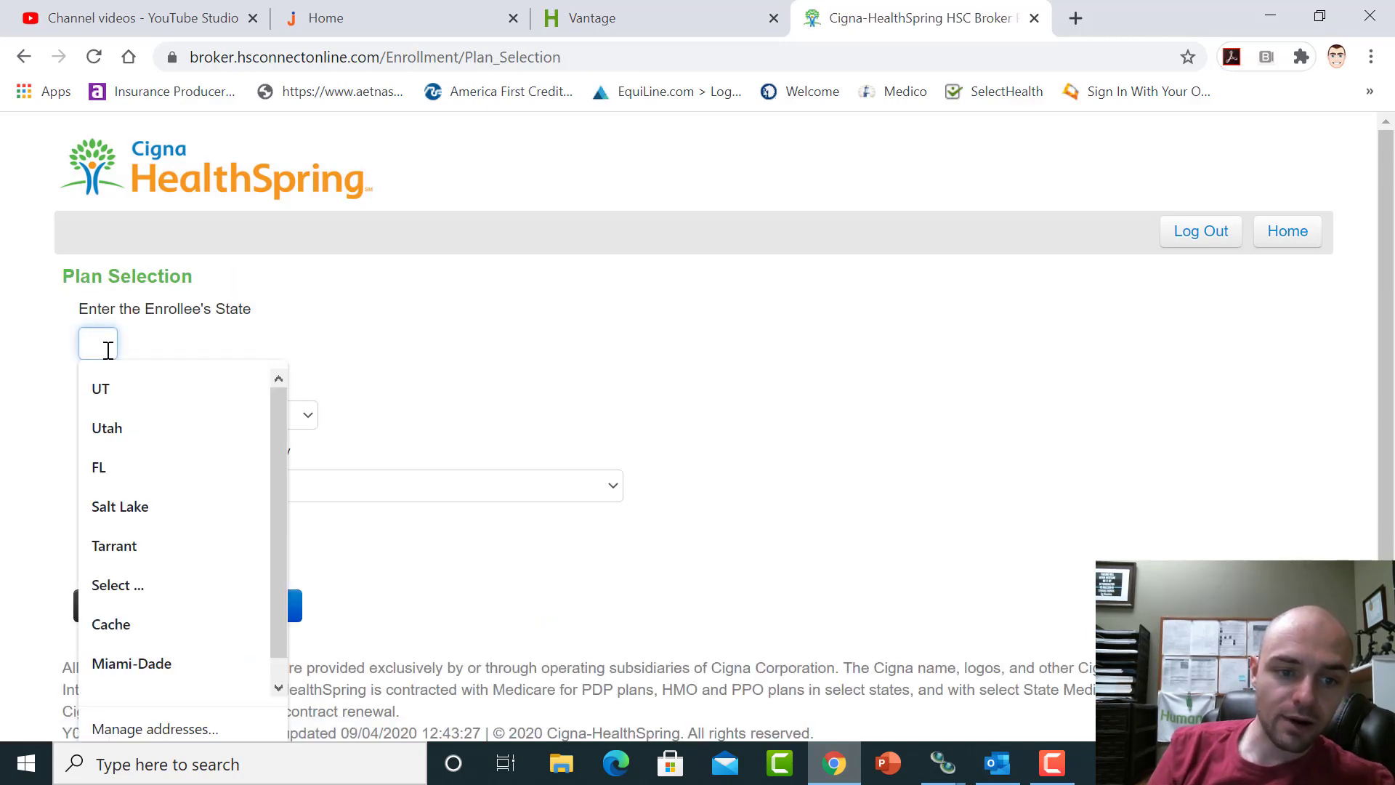
{"action": "left_click", "coordinate": [117, 465]}
{"action": "left_click", "coordinate": [231, 426]}
{"action": "left_click", "coordinate": [478, 417]}
{"action": "left_click", "coordinate": [425, 512]}
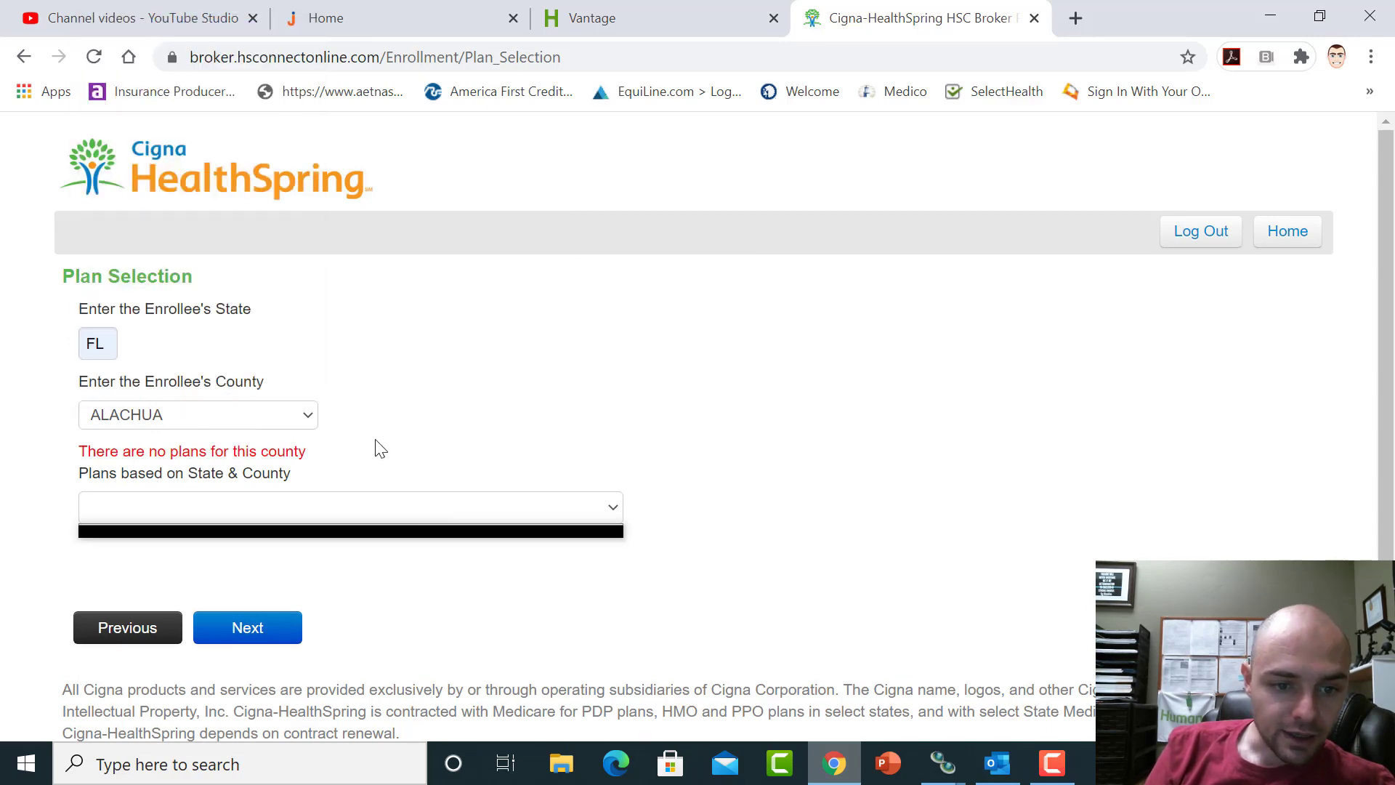
Change the enrollee's county to Pinellas and proceed with plan H5410-029: Cigna-HealthSpring Preferred (HMO)
{"action": "left_click", "coordinate": [342, 438]}
{"action": "left_click", "coordinate": [286, 421]}
{"action": "scroll", "coordinate": [218, 269], "scroll_direction": "down", "scroll_amount": 1}
{"action": "left_click_drag", "start_coordinate": [308, 107], "coordinate": [305, 317]}
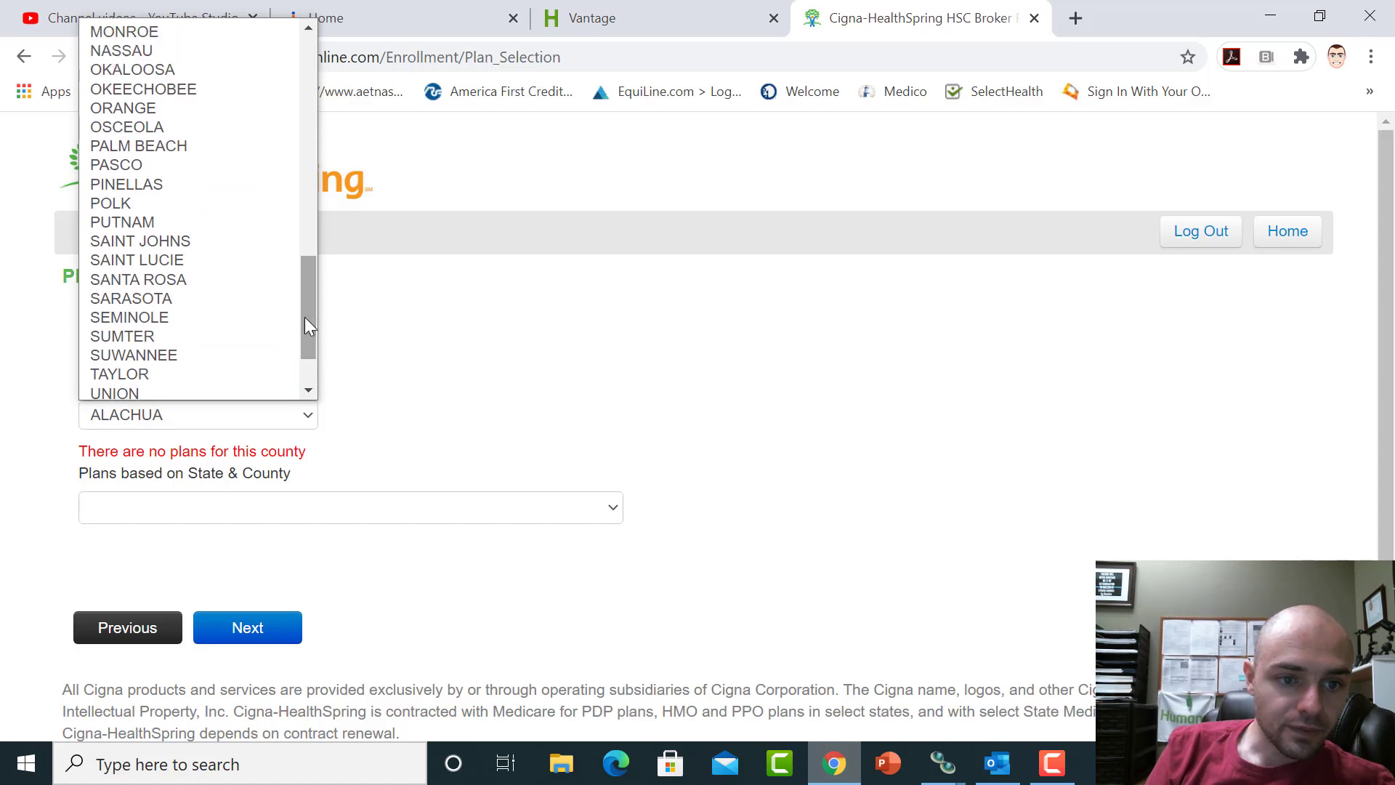
{"action": "left_click", "coordinate": [211, 184]}
{"action": "left_click", "coordinate": [251, 608]}
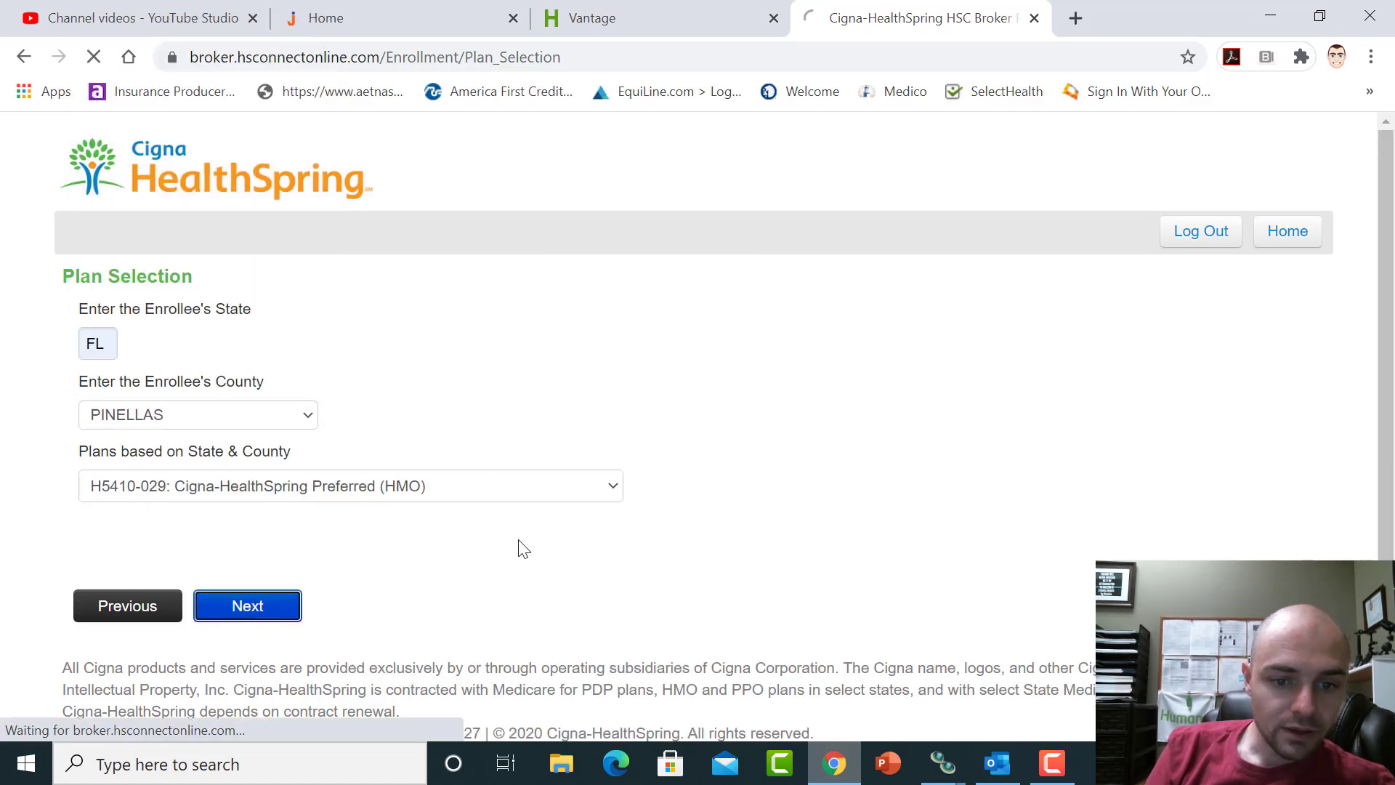
Complete the page following plan selection and continue past the Introduction to the enrollee's name page
{"action": "left_click", "coordinate": [142, 368]}
{"action": "left_click", "coordinate": [241, 429]}
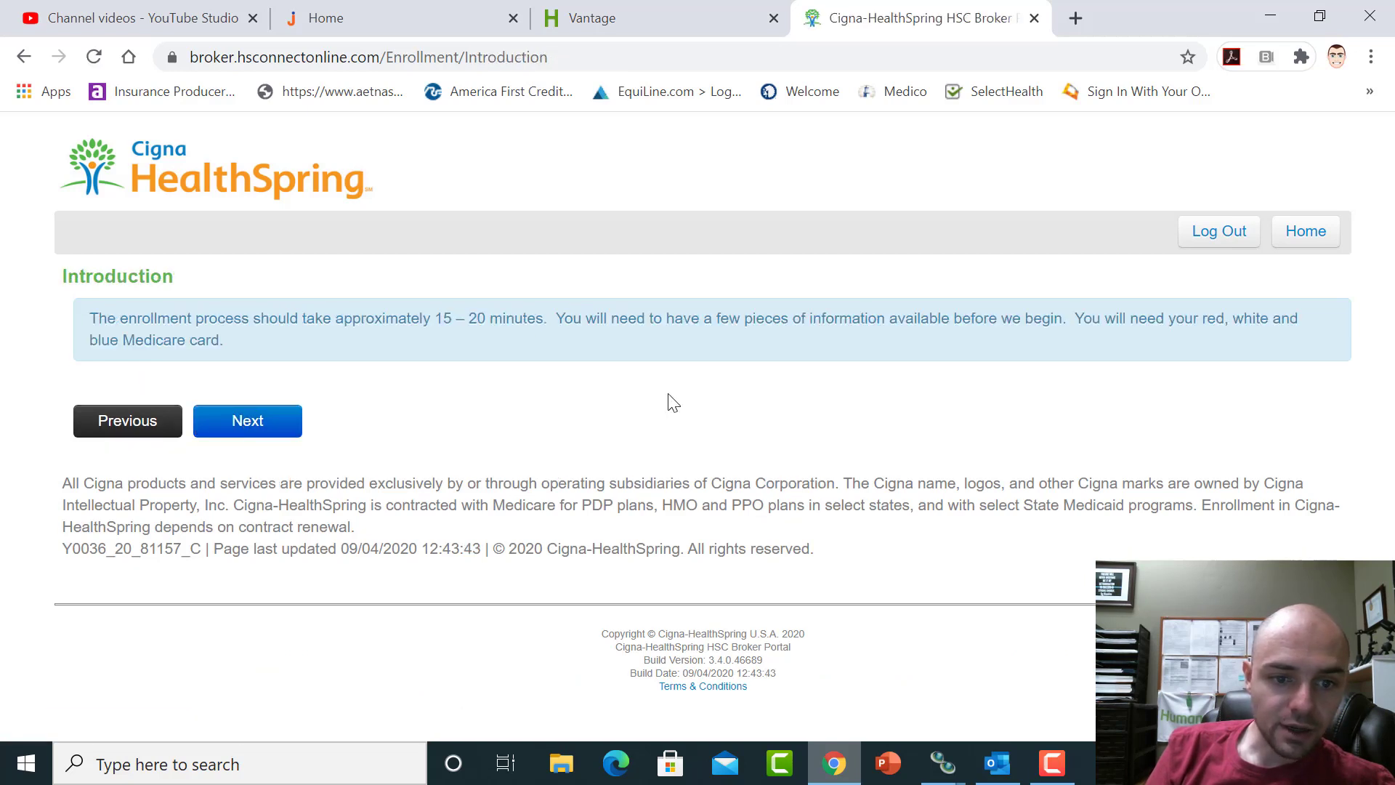
{"action": "left_click", "coordinate": [250, 426]}
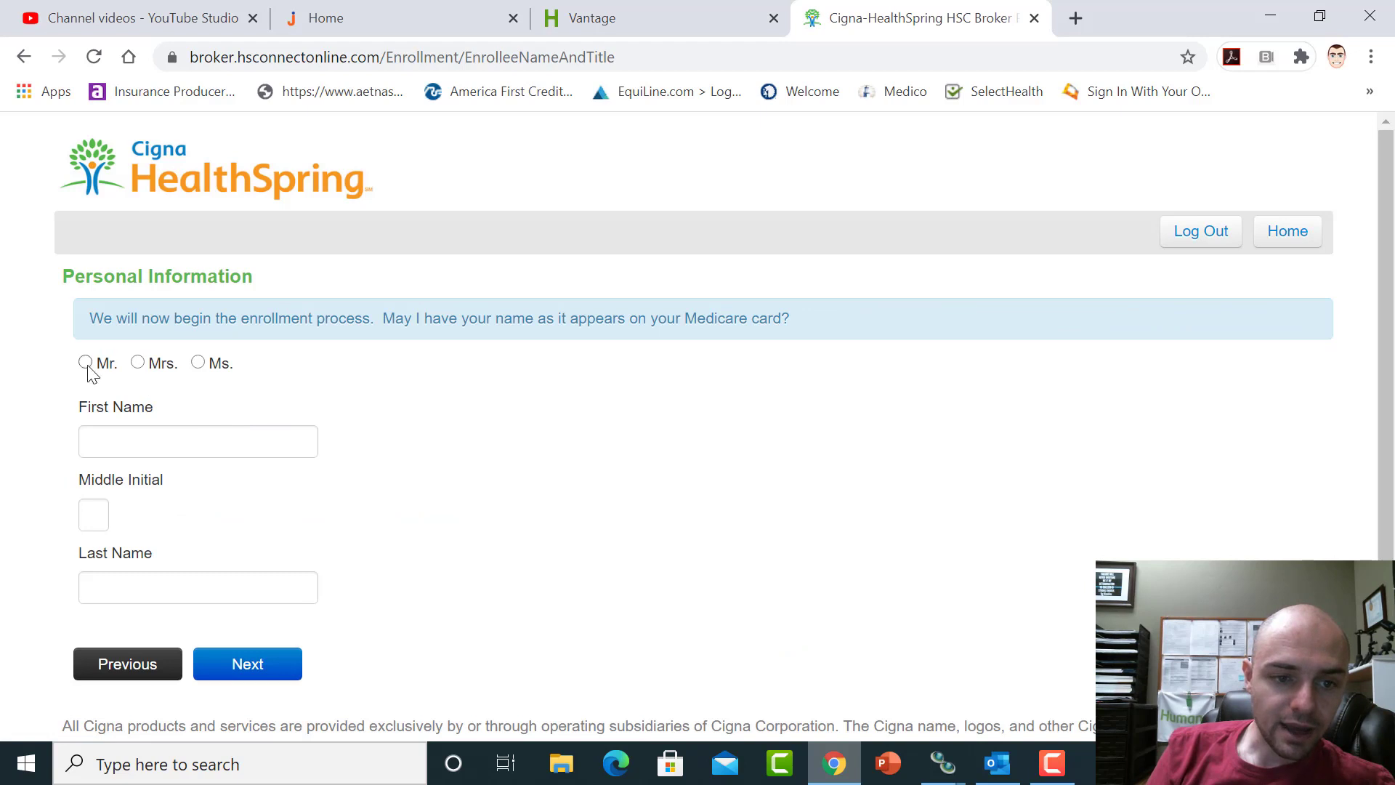
Set the title to Mr., fill in the enrollee's first and last name from the saved entry and continue to the home address page
{"action": "left_click", "coordinate": [85, 362]}
{"action": "left_click", "coordinate": [134, 445]}
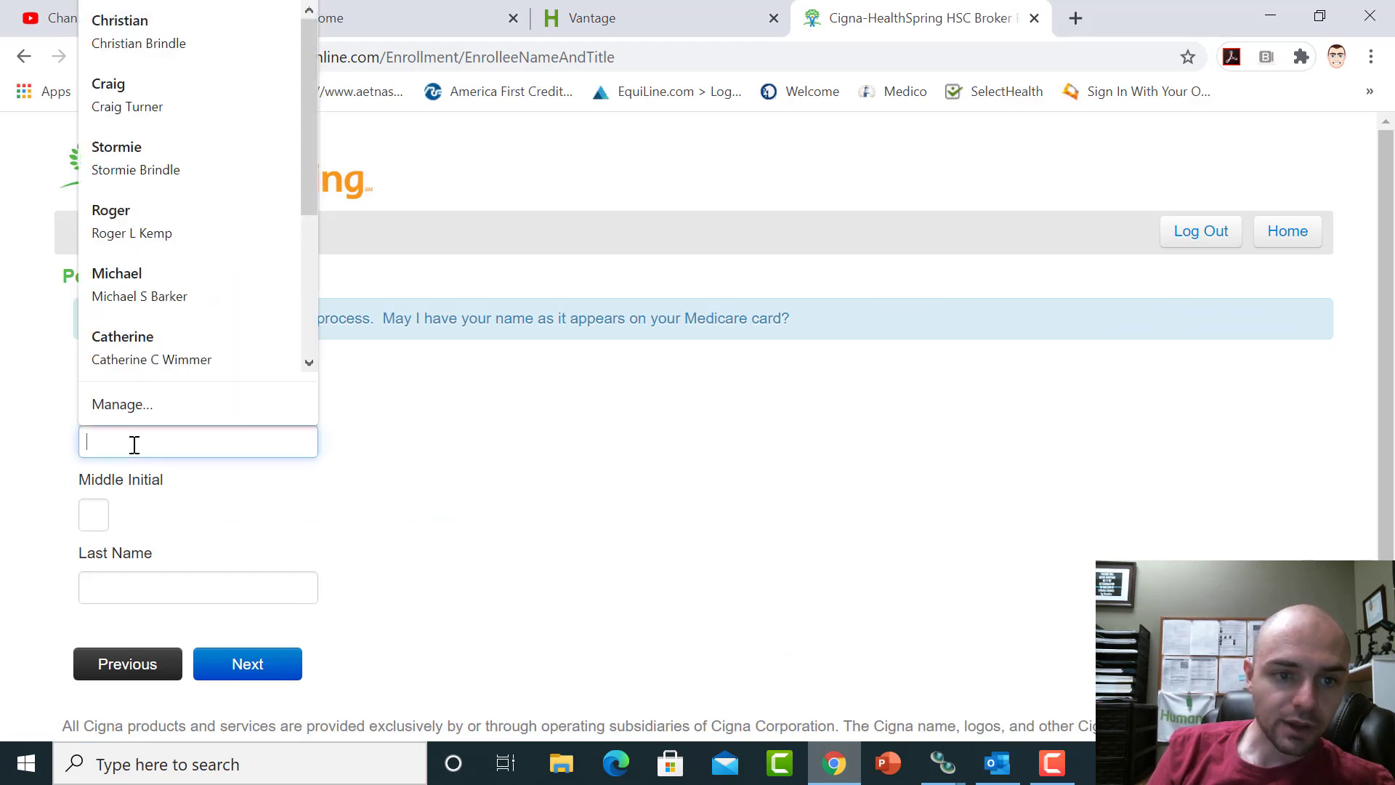
{"action": "left_click", "coordinate": [193, 16]}
{"action": "left_click", "coordinate": [252, 663]}
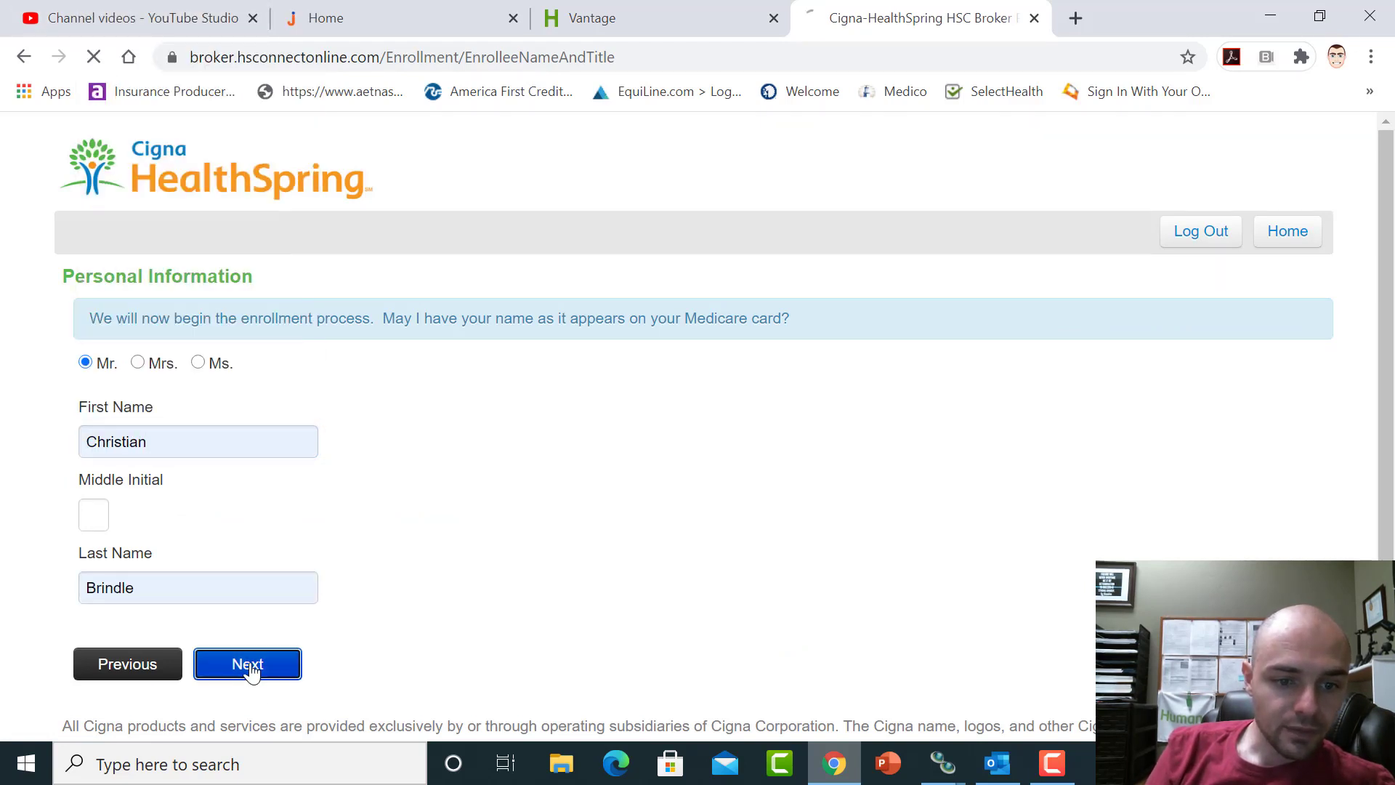
{"action": "left_click_drag", "start_coordinate": [1388, 284], "coordinate": [1388, 363]}
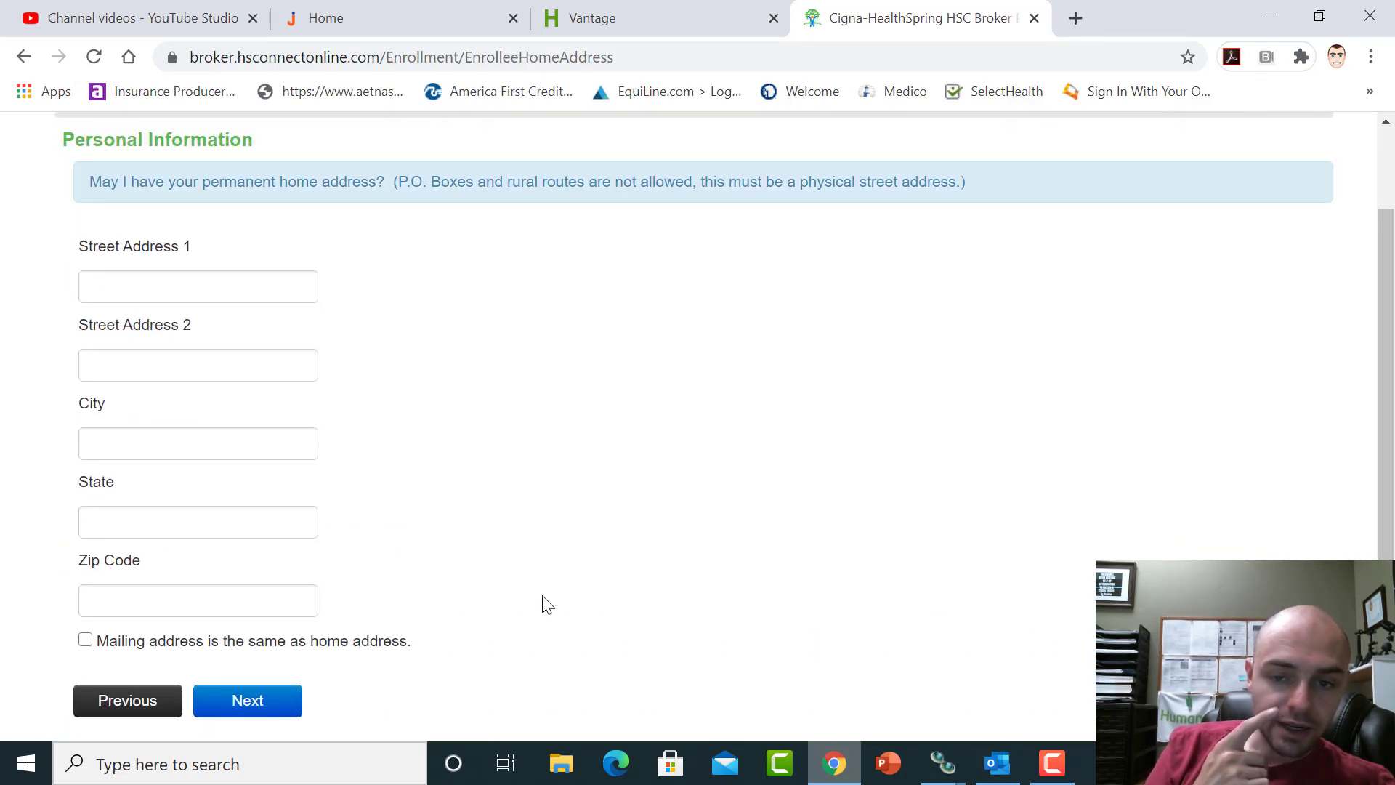